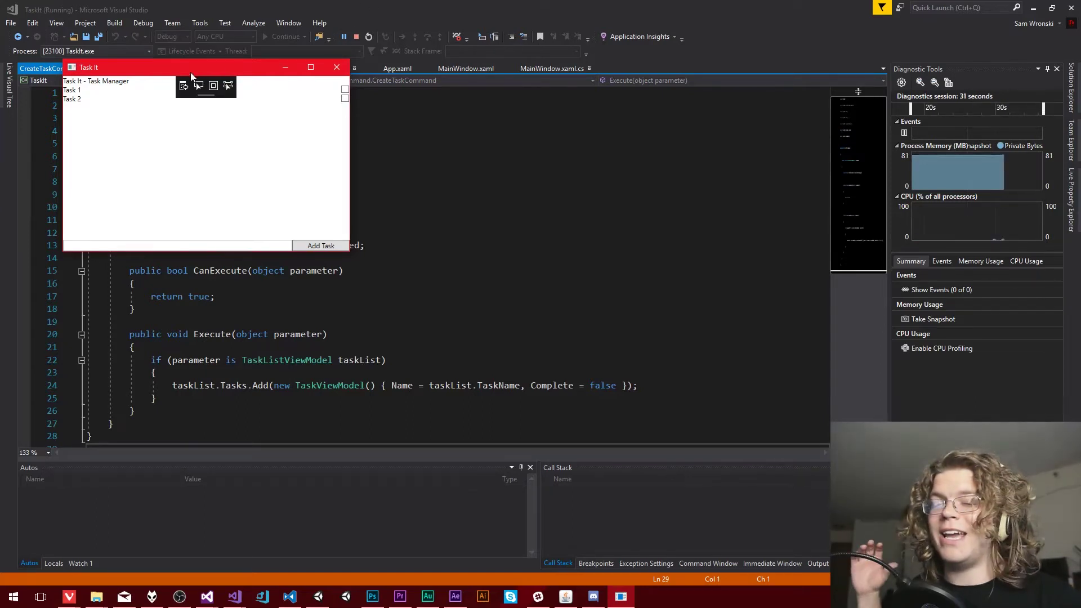
Move the TaskIt window, enter a task name, add several tasks, then close the app.
left_click_drag(190, 71, 351, 102)
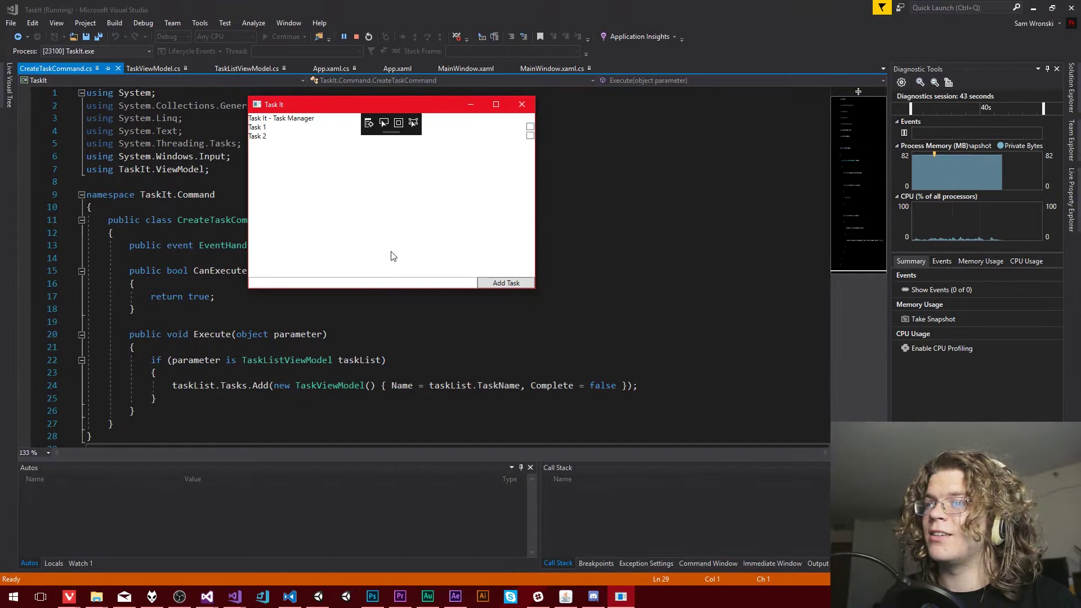
left_click(321, 285)
type("asdfasdfwe")
left_click(503, 287)
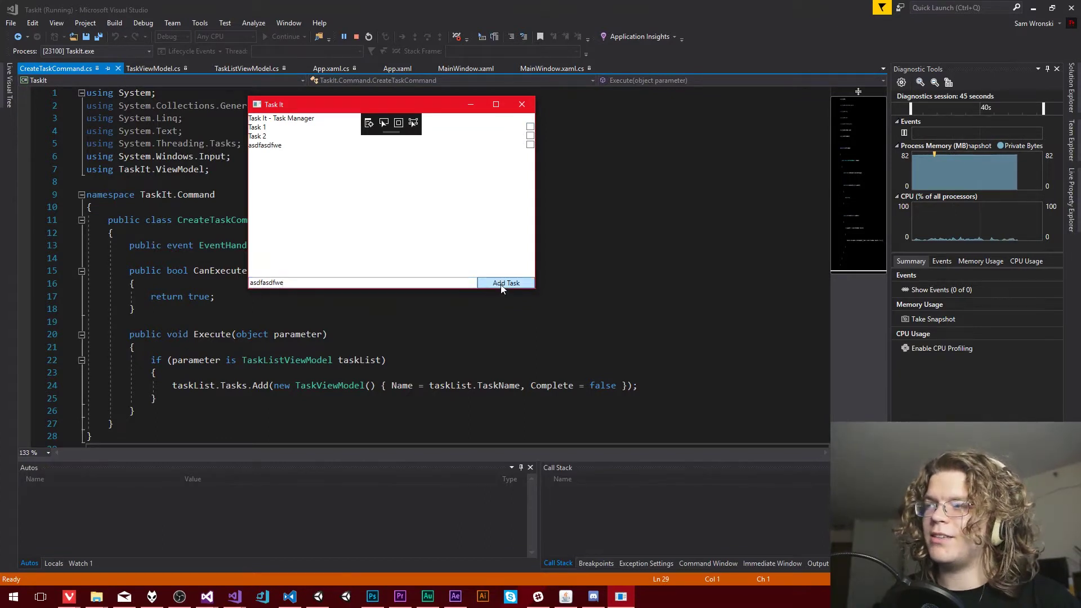
left_click(504, 286)
left_click(504, 286)
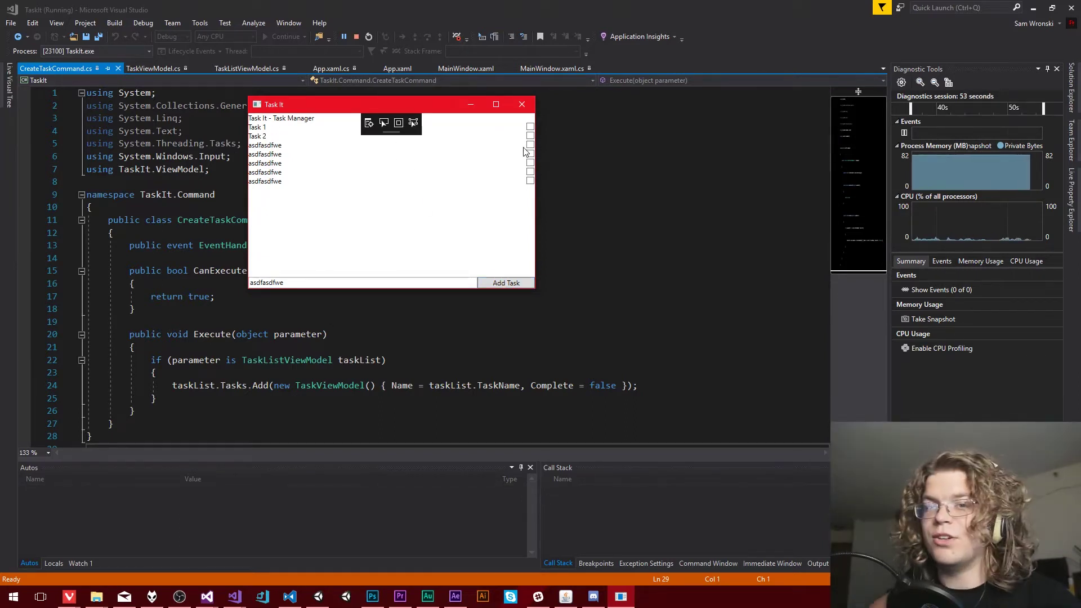
left_click(521, 104)
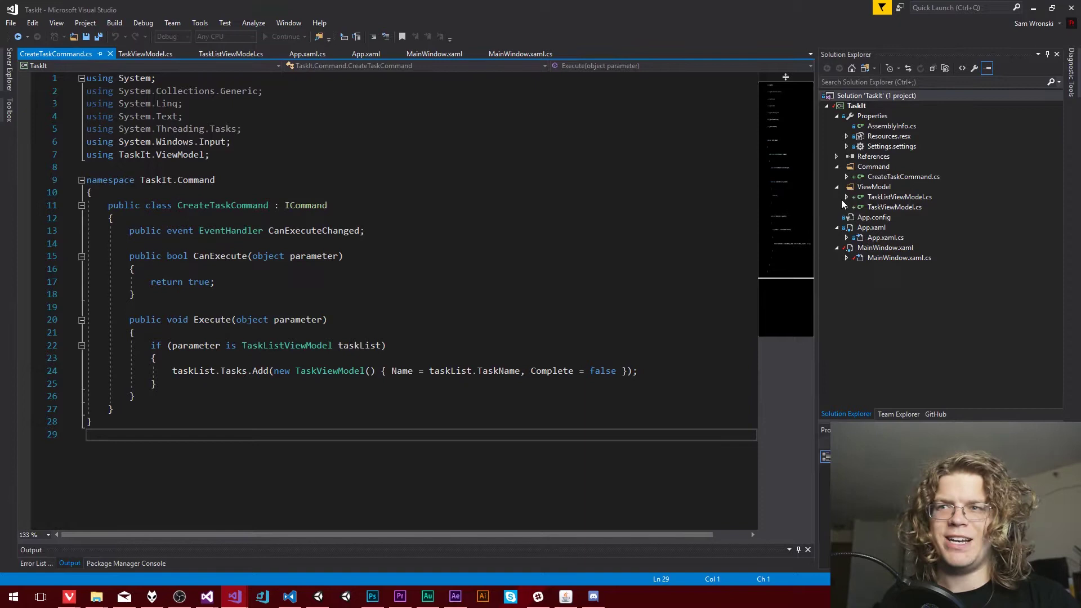
Add a Windows Universal Blank App project named TaskIt.UWP to the solution.
left_click(887, 99)
right_click(888, 99)
mouse_move(696, 232)
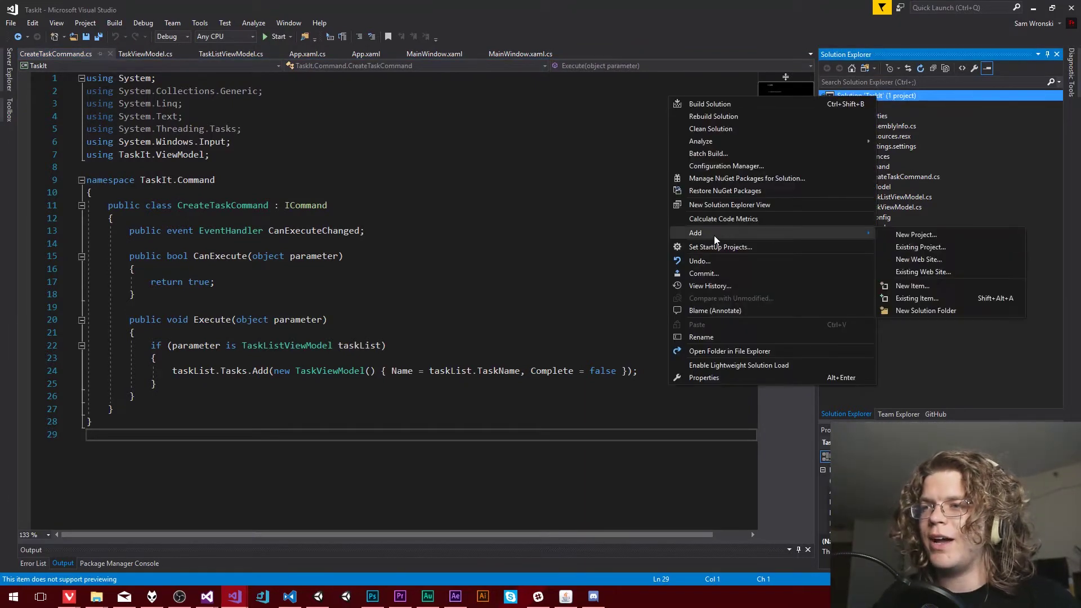
left_click(929, 235)
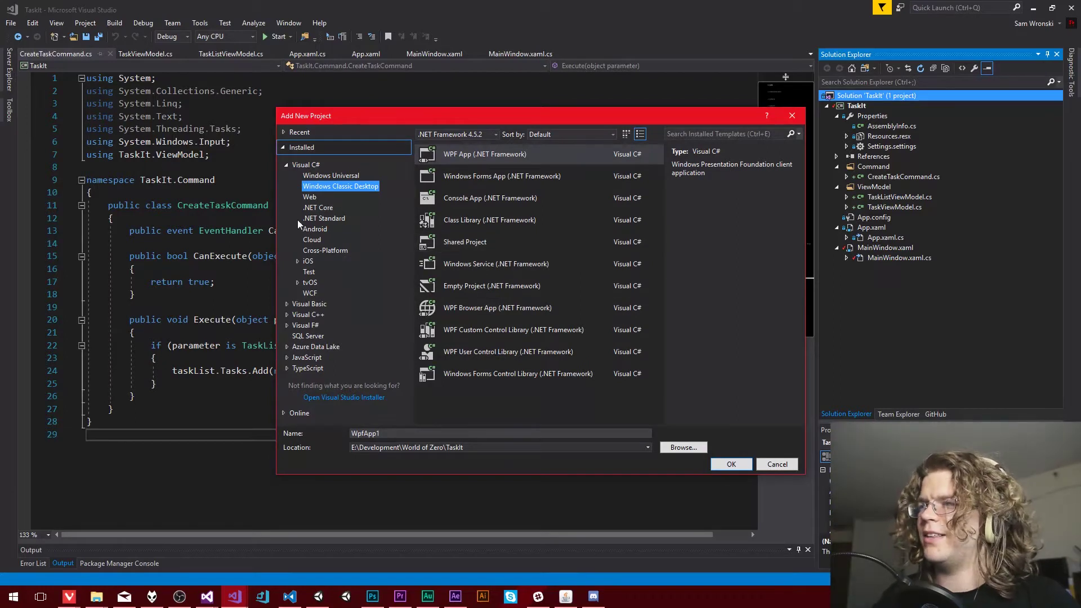
left_click(331, 175)
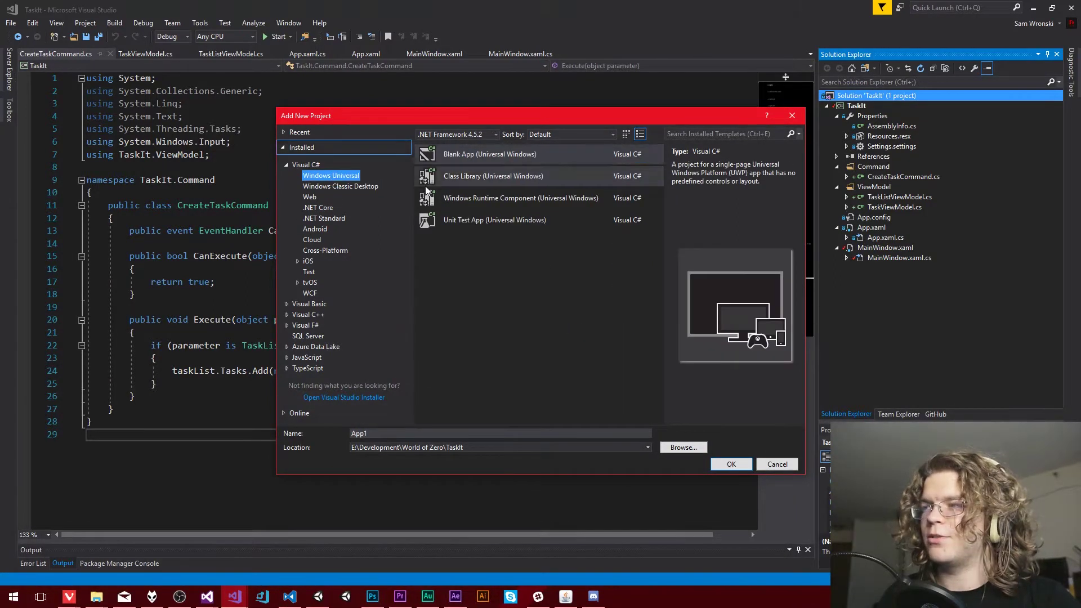
left_click(461, 152)
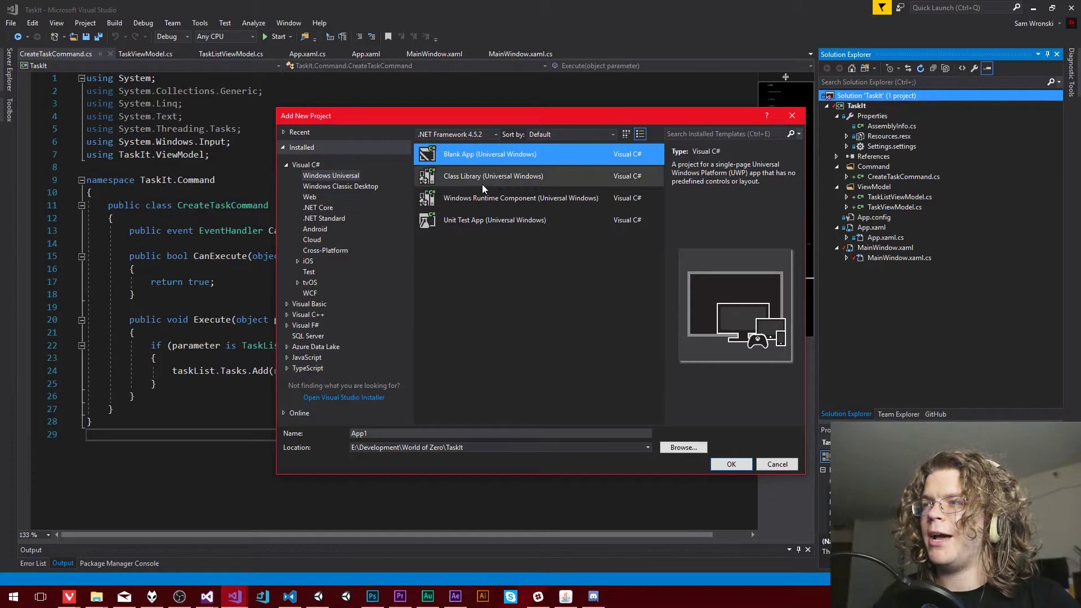
double_click(395, 435)
type("TaskIt.UWP")
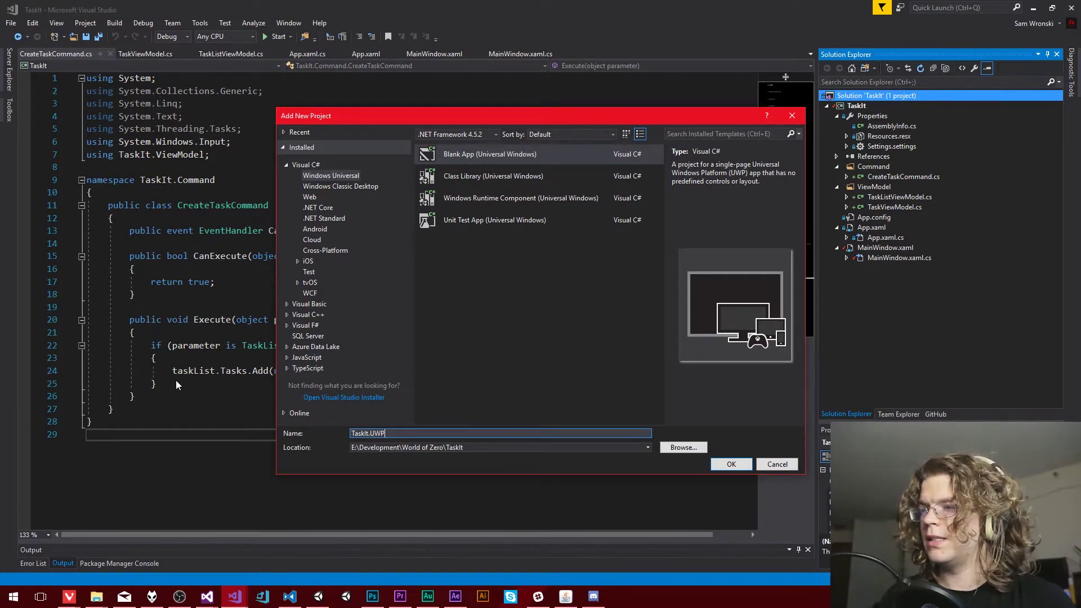
key("Return")
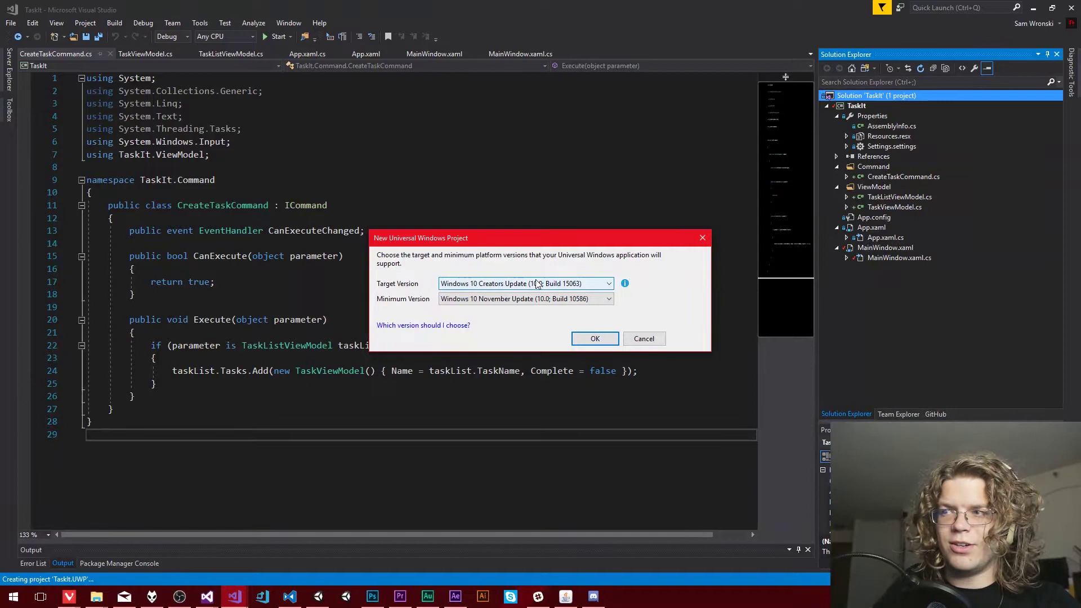
Set the minimum version to Windows 10 Creators Update (Build 15063) and finish creating the project.
left_click(537, 284)
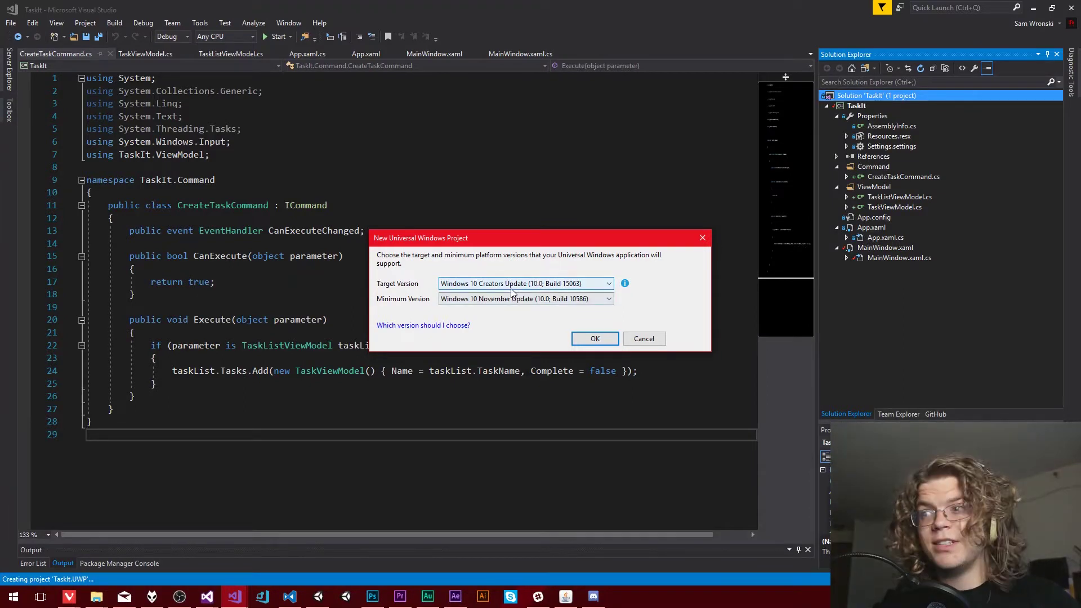
left_click(514, 299)
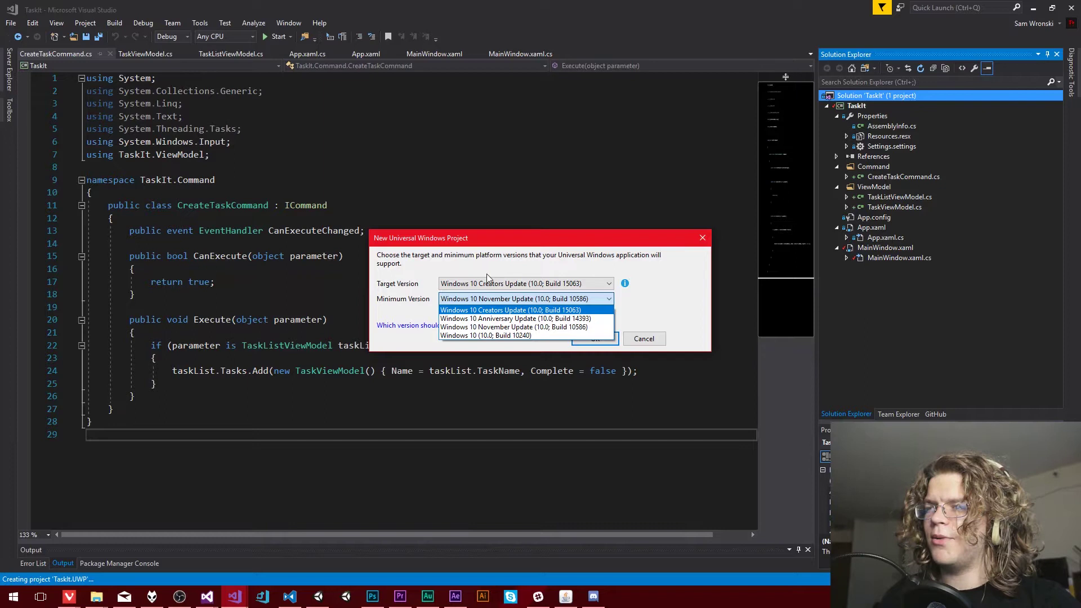
left_click(484, 312)
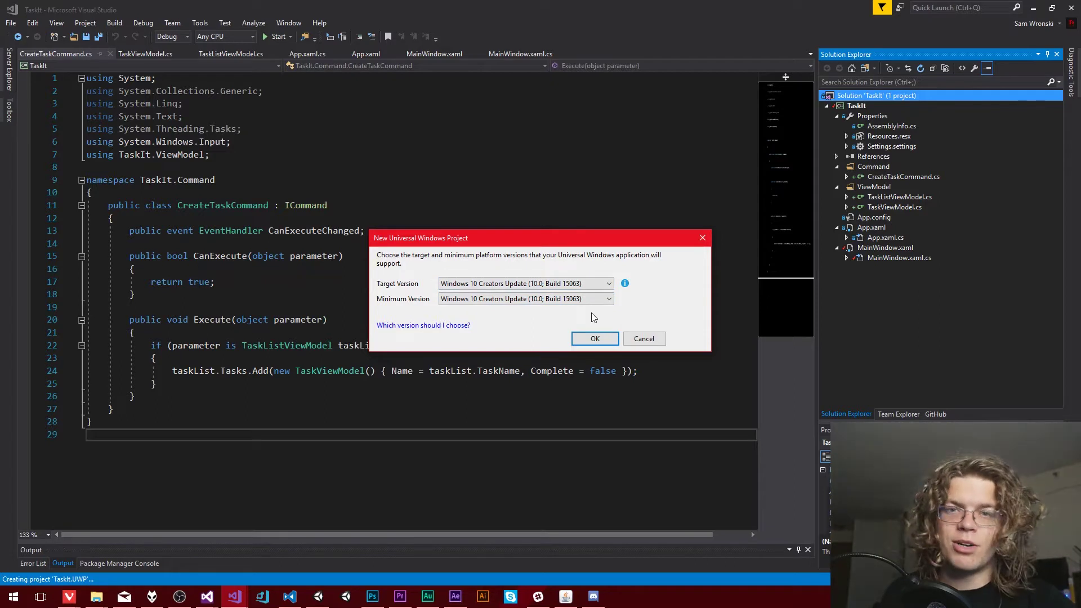
left_click(593, 345)
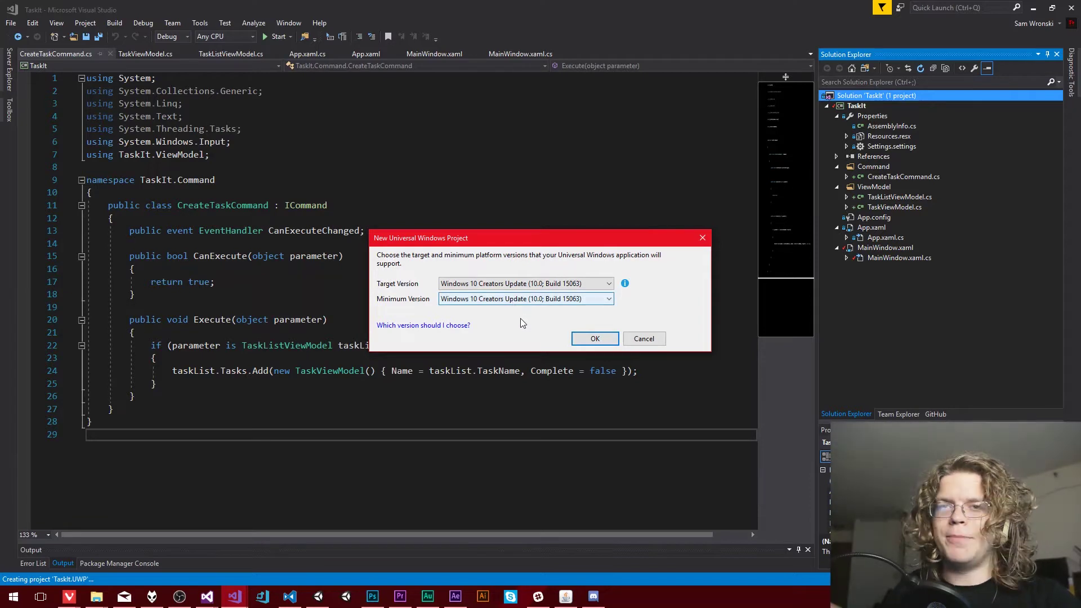
left_click(593, 341)
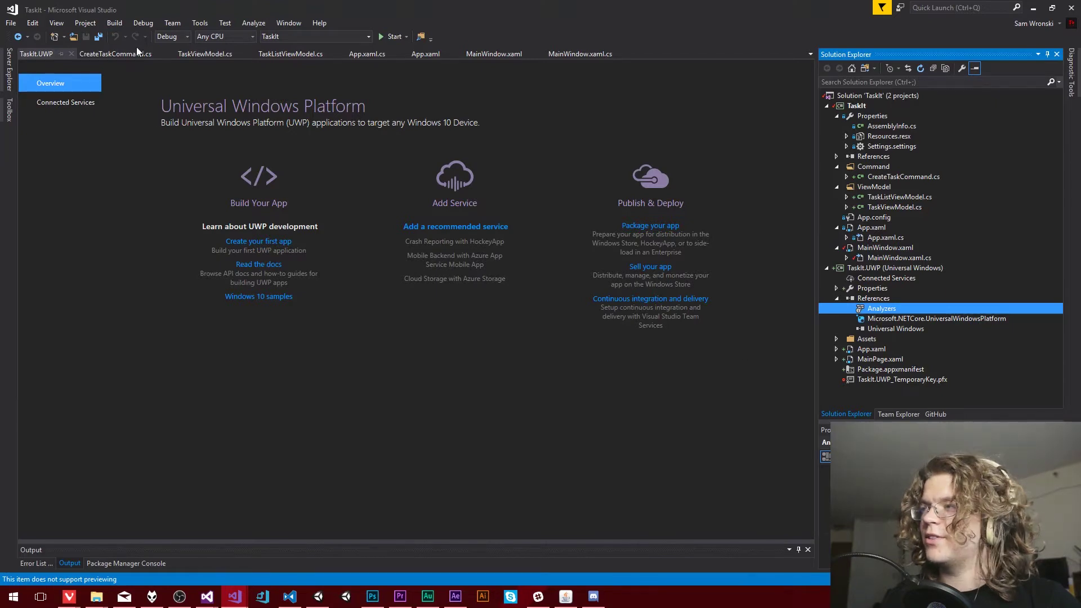
Close the overview page and compare the UWP App.xaml with the WPF project's App.xaml.
left_click(72, 54)
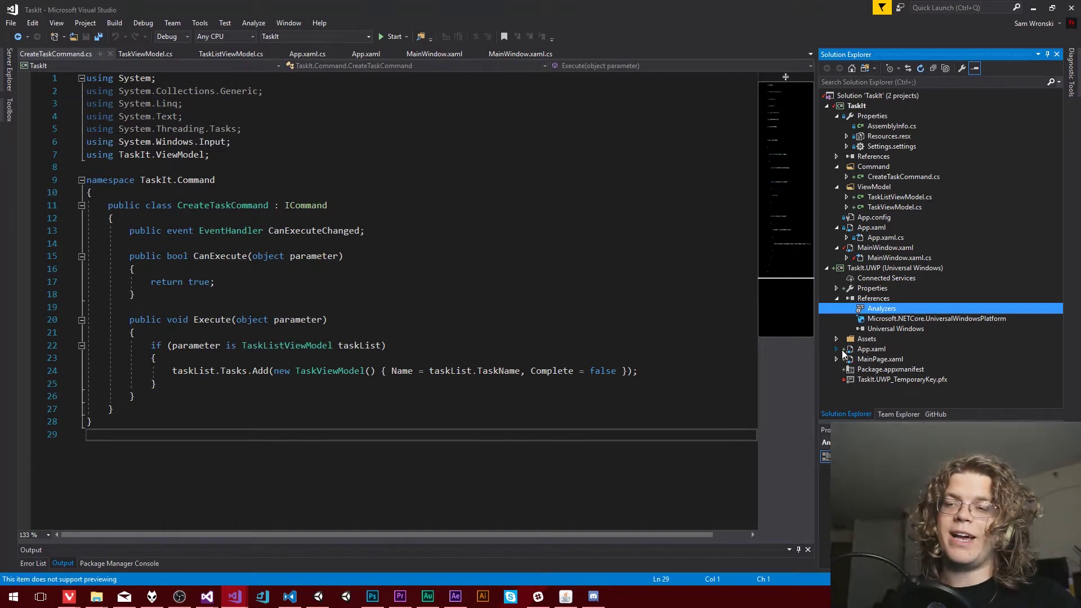
double_click(870, 349)
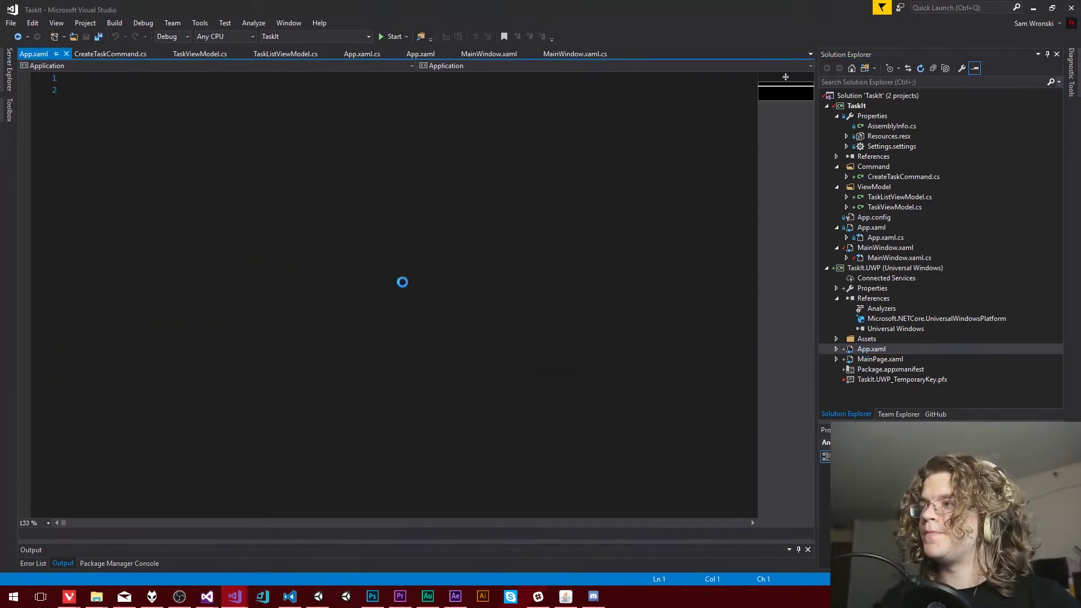
key("ctrl+a")
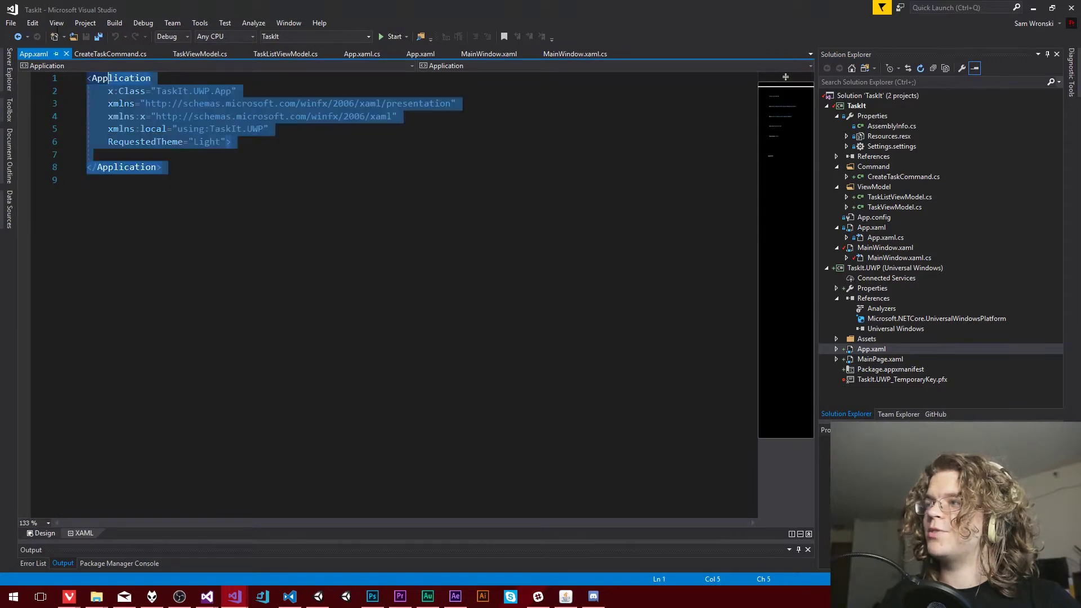
left_click(874, 217)
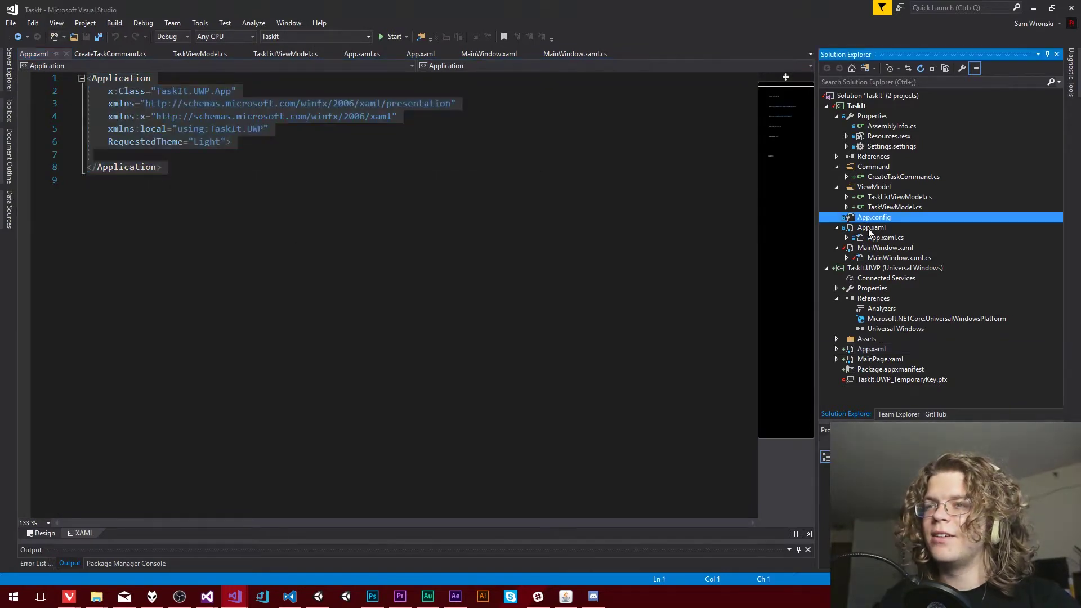
double_click(871, 229)
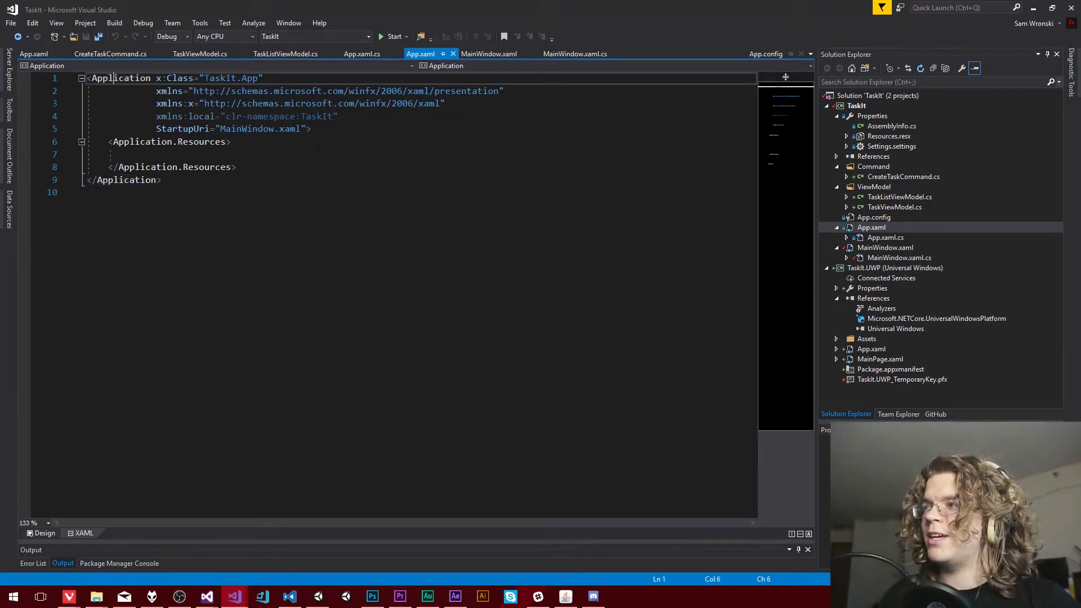
double_click(877, 348)
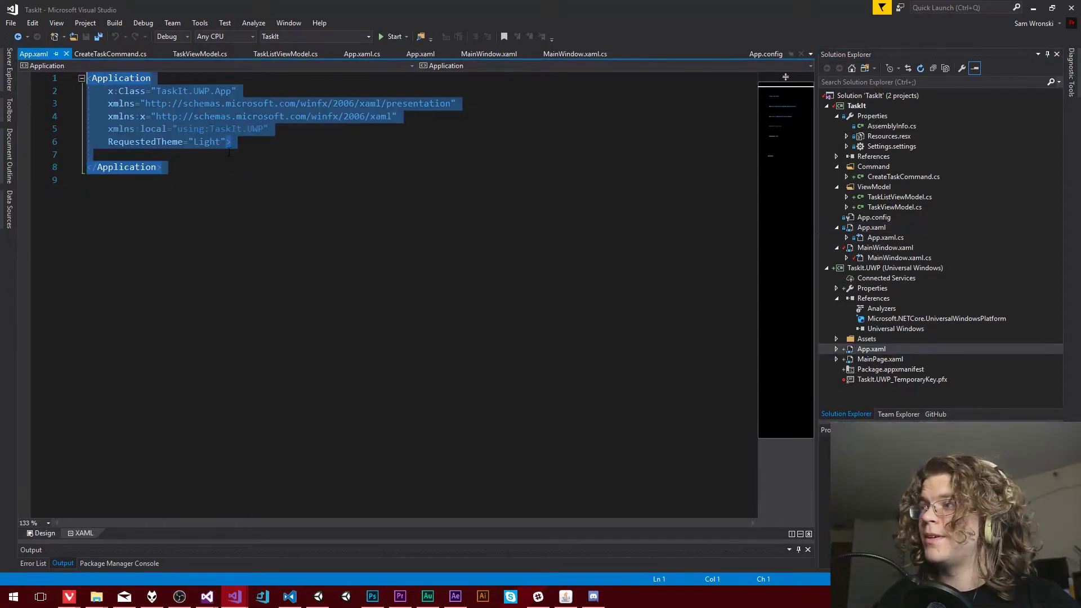
Start an Application element on line 7, remove it, and save App.xaml unchanged.
left_click(131, 144)
left_click(194, 155)
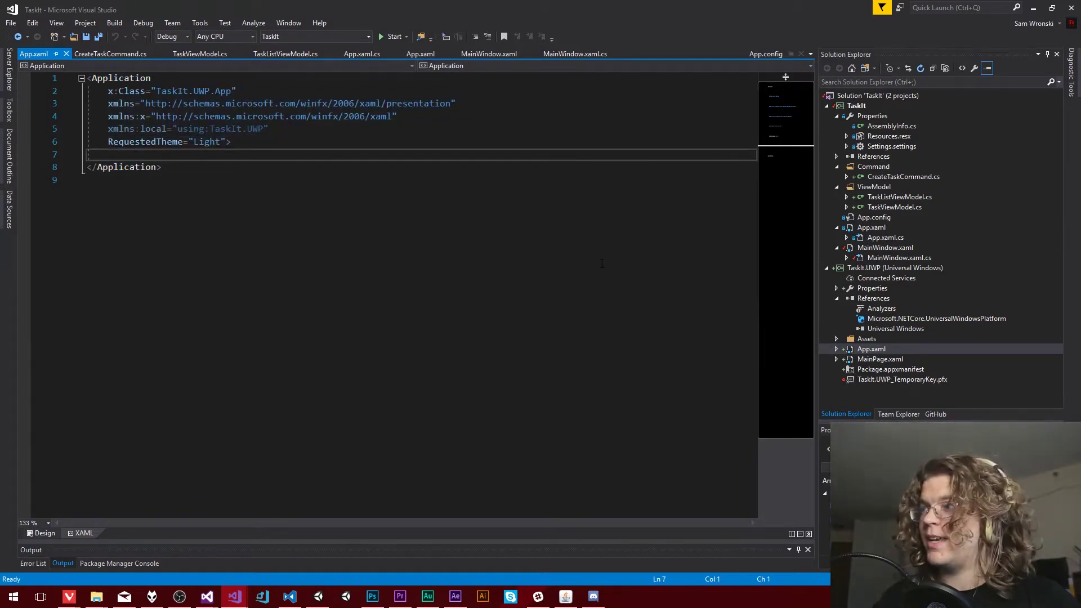
key("Tab")
type("<Re")
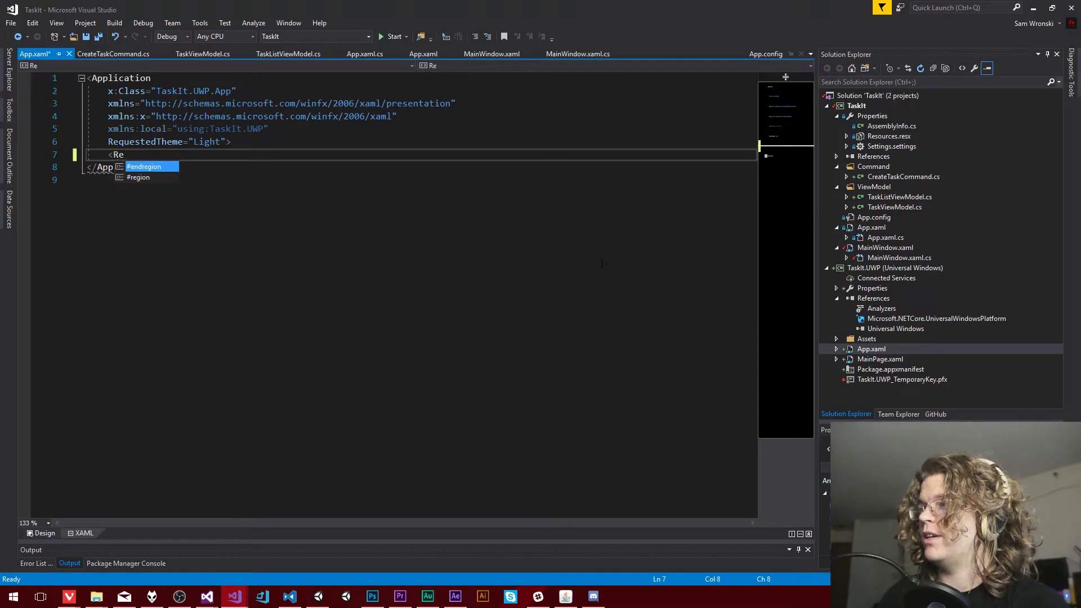
key("BackSpace")
key("BackSpace")
type("Ap")
key("Tab")
type(".")
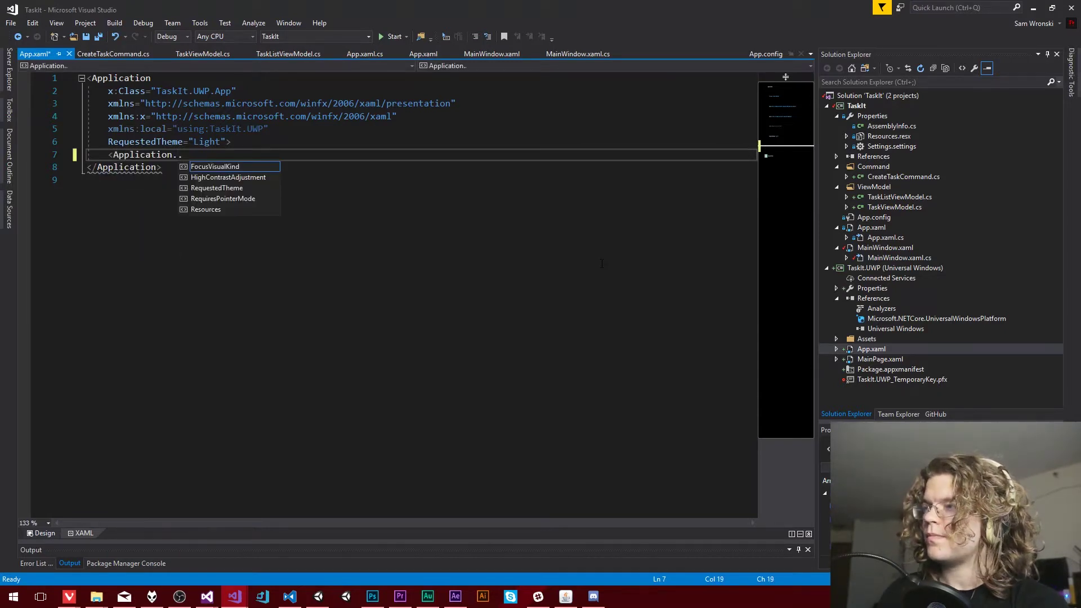
key("BackSpace")
type("Re")
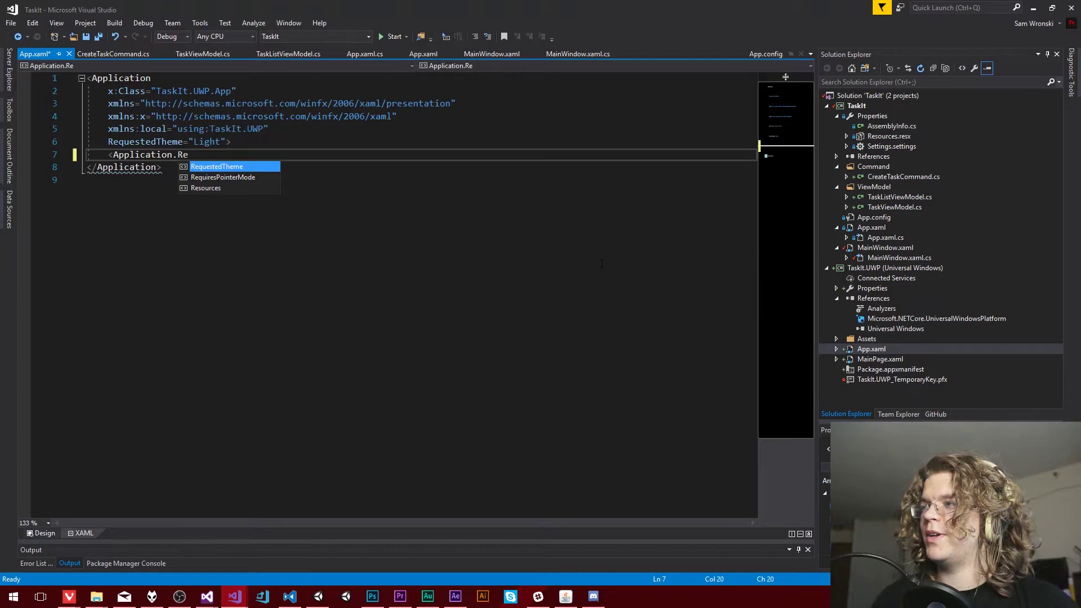
key("Escape")
key("shift+Home")
key("BackSpace")
key("BackSpace")
key("BackSpace")
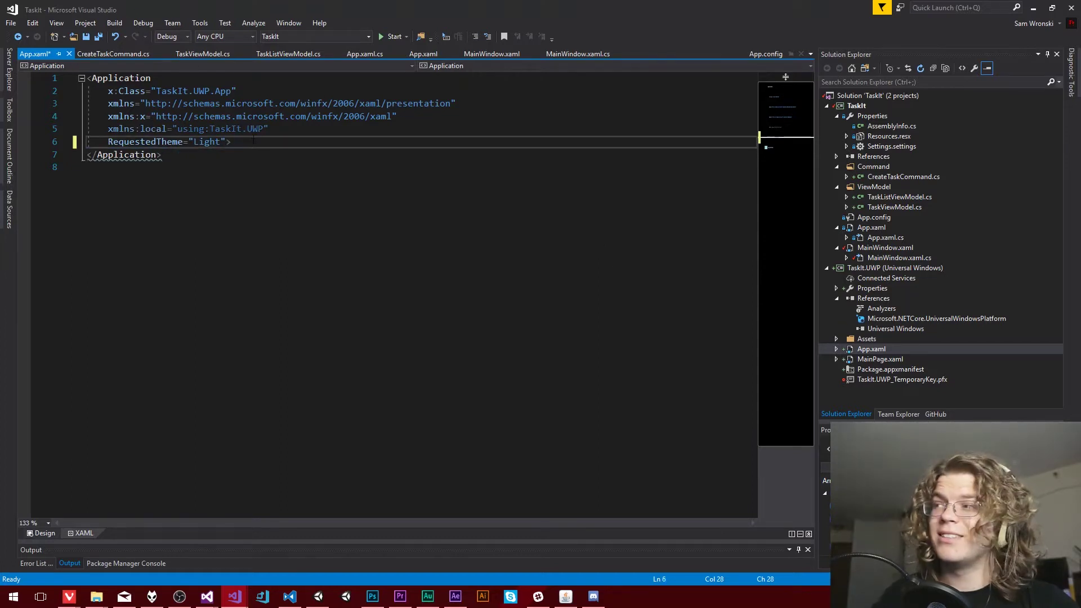
key("ctrl+s")
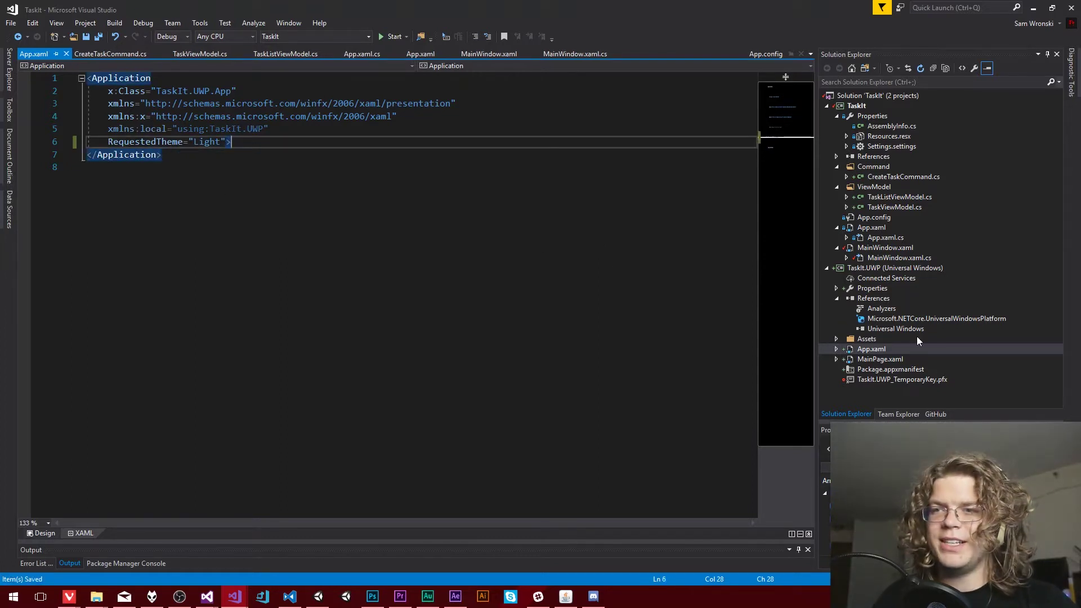
left_click(880, 359)
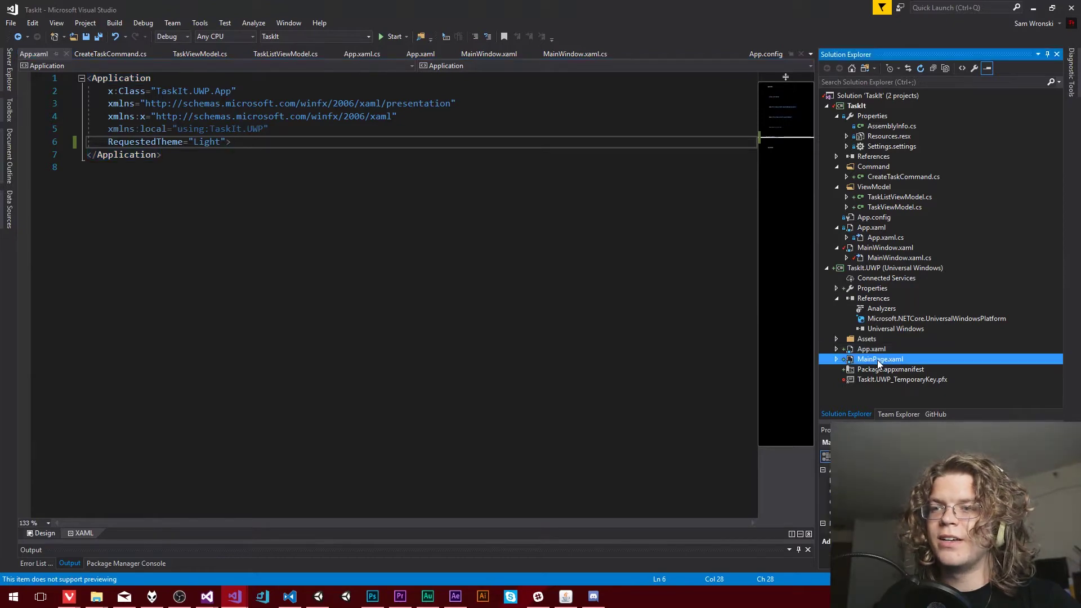
Select the Grid markup in MainWindow.xaml and open MainPage.xaml with its designer.
double_click(879, 247)
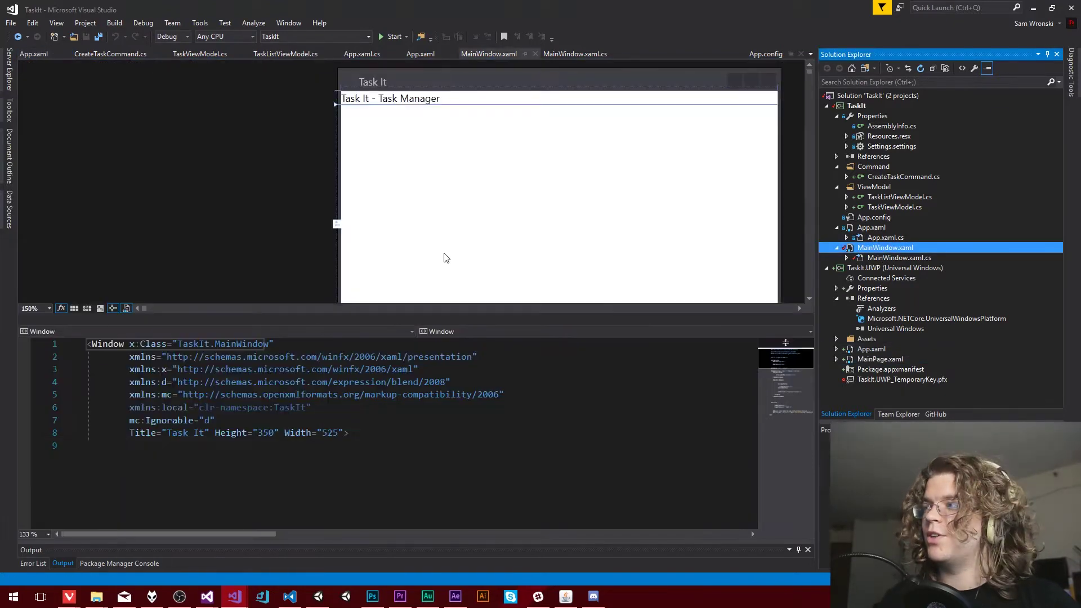
mouse_move(108, 445)
left_mouse_down()
mouse_move(193, 472)
mouse_move(176, 372)
left_mouse_up()
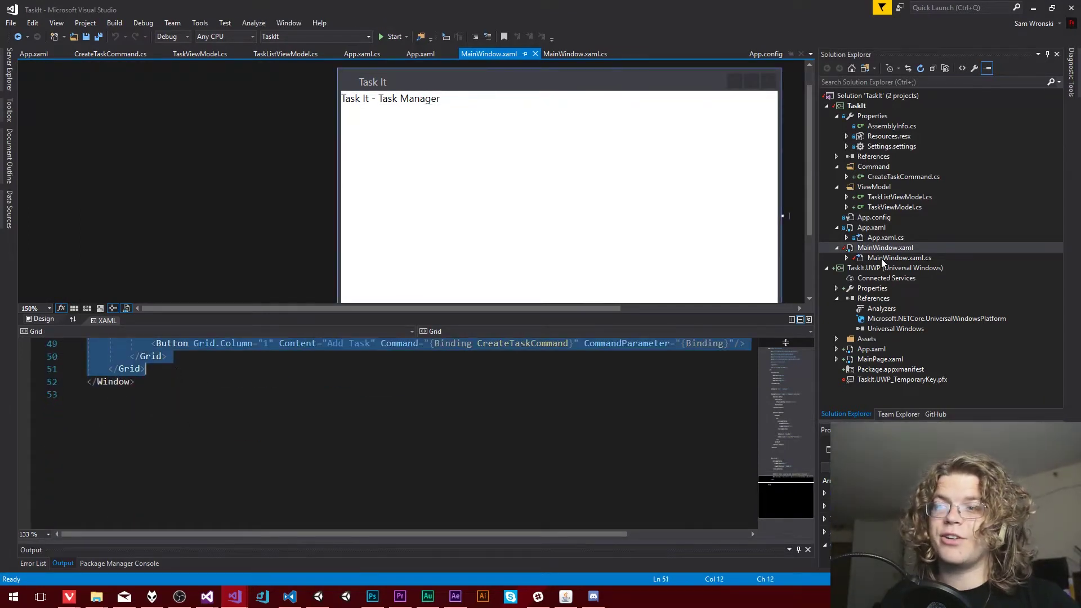
left_click(841, 359)
double_click(894, 370)
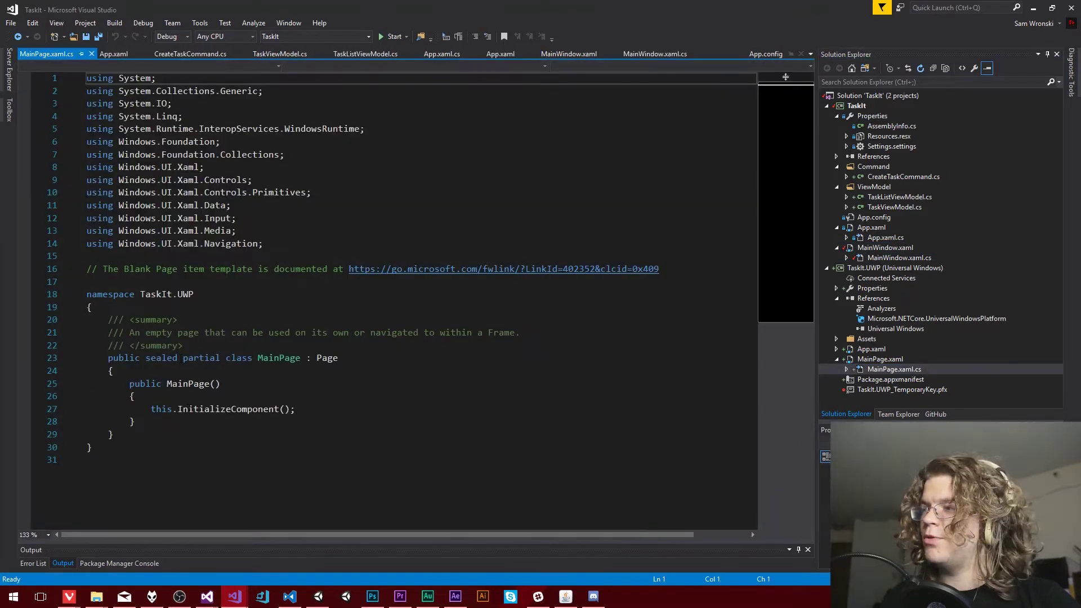
key("shift+F7")
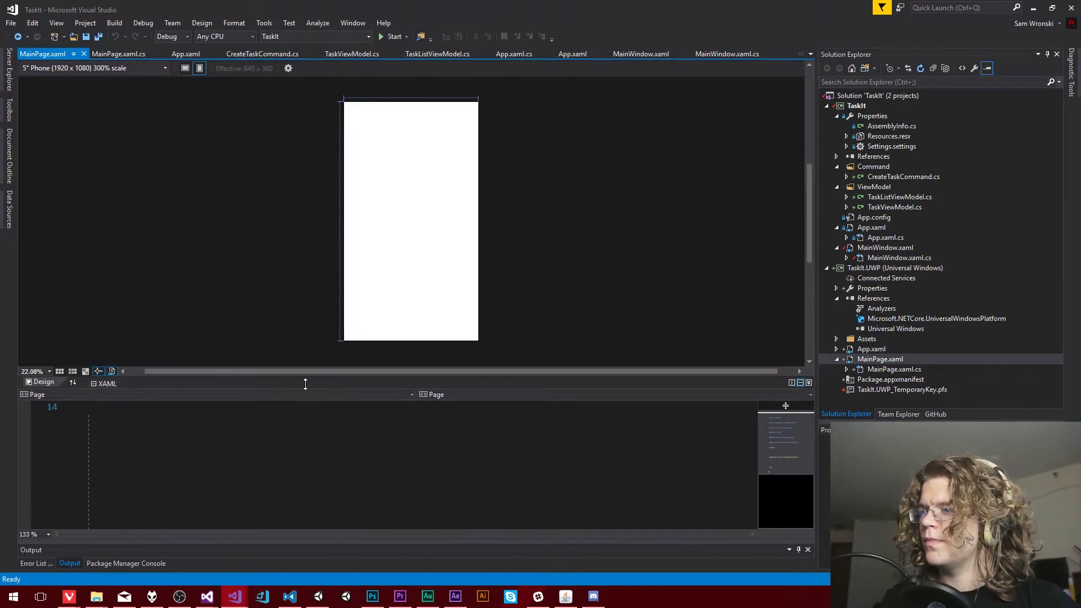
Replace MainPage's empty Grid with the copied markup, save, and delete the extra blank lines.
left_click_drag(302, 355, 298, 338)
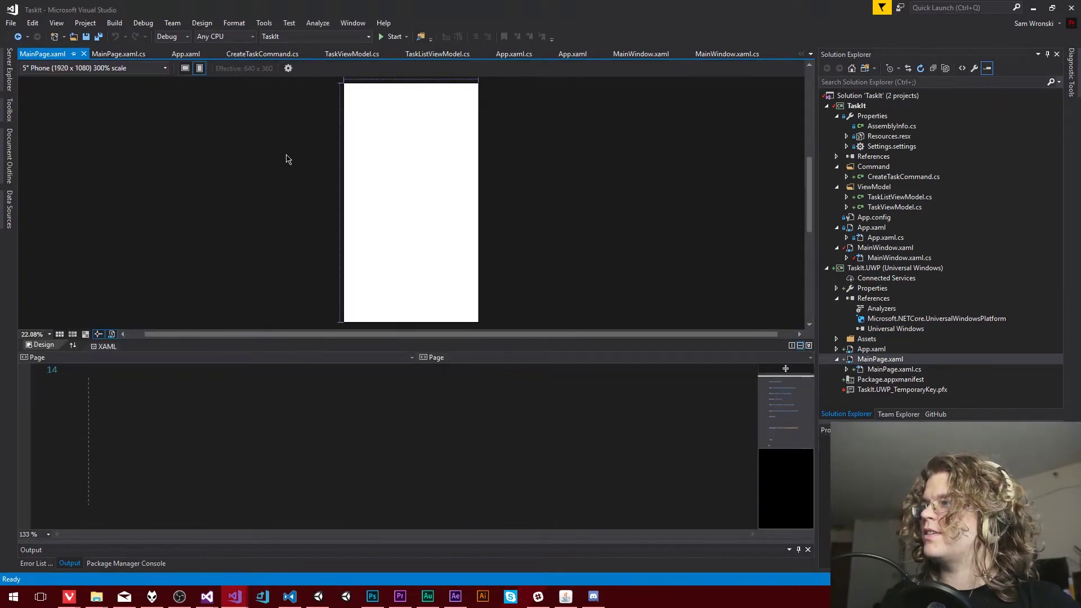
scroll(72, 463, "up", 3)
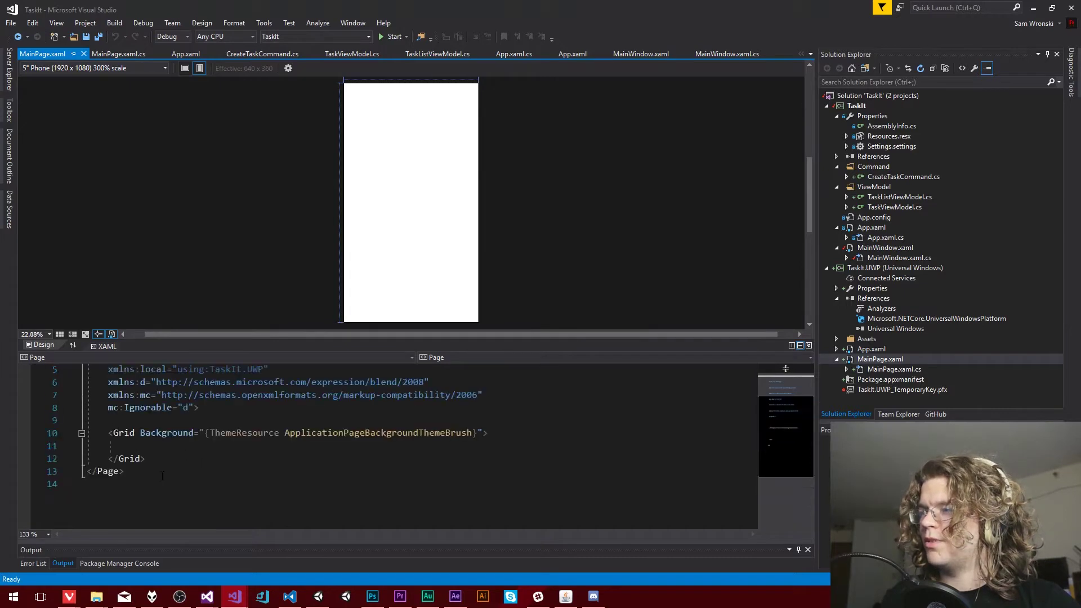
left_click_drag(153, 459, 108, 432)
key("ctrl+v")
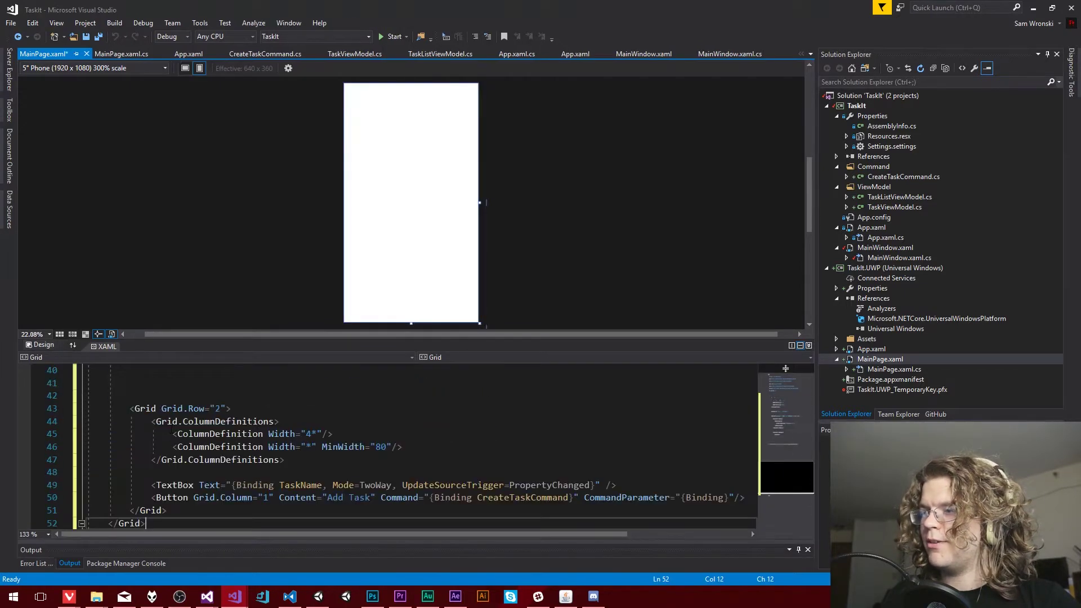
key("ctrl+s")
scroll(178, 429, "up", 2)
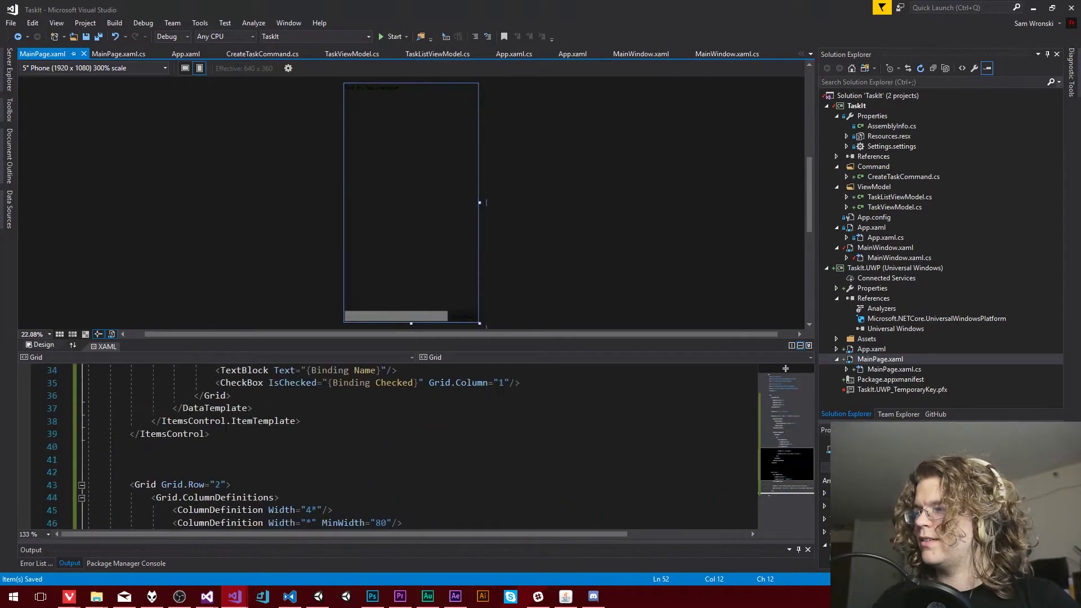
left_click(212, 450)
key("Delete")
key("Delete")
scroll(241, 458, "up", 4)
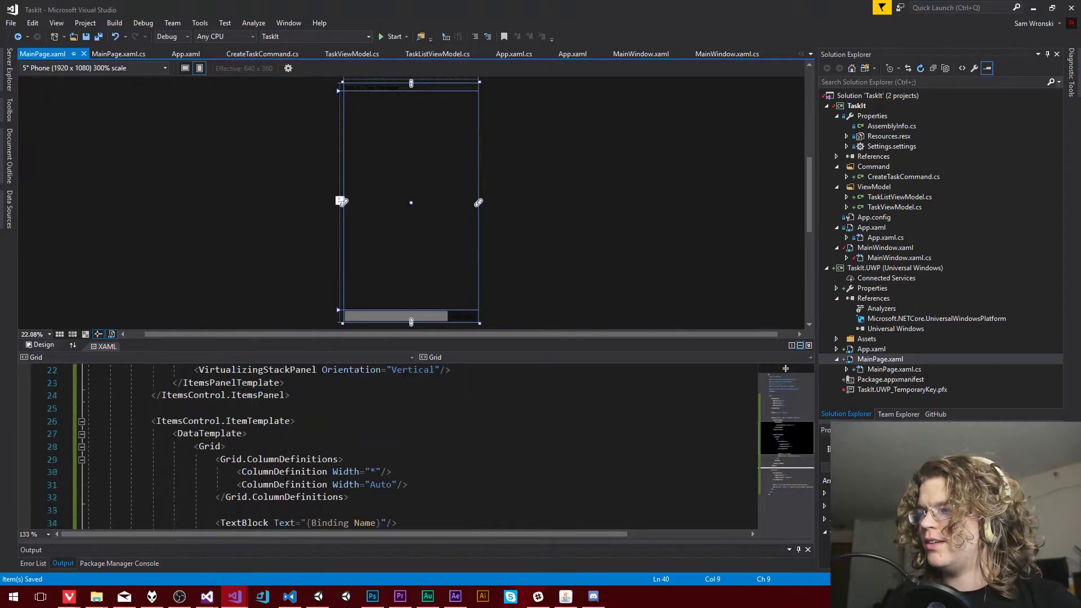
scroll(273, 454, "up", 7)
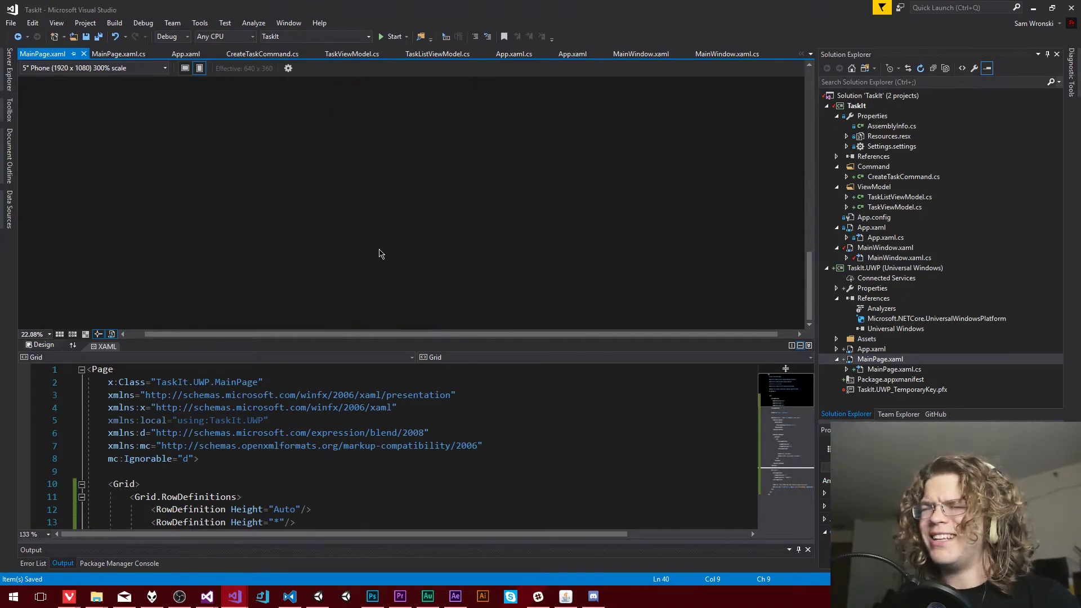
scroll(457, 241, "up", 3)
scroll(453, 236, "down", 3)
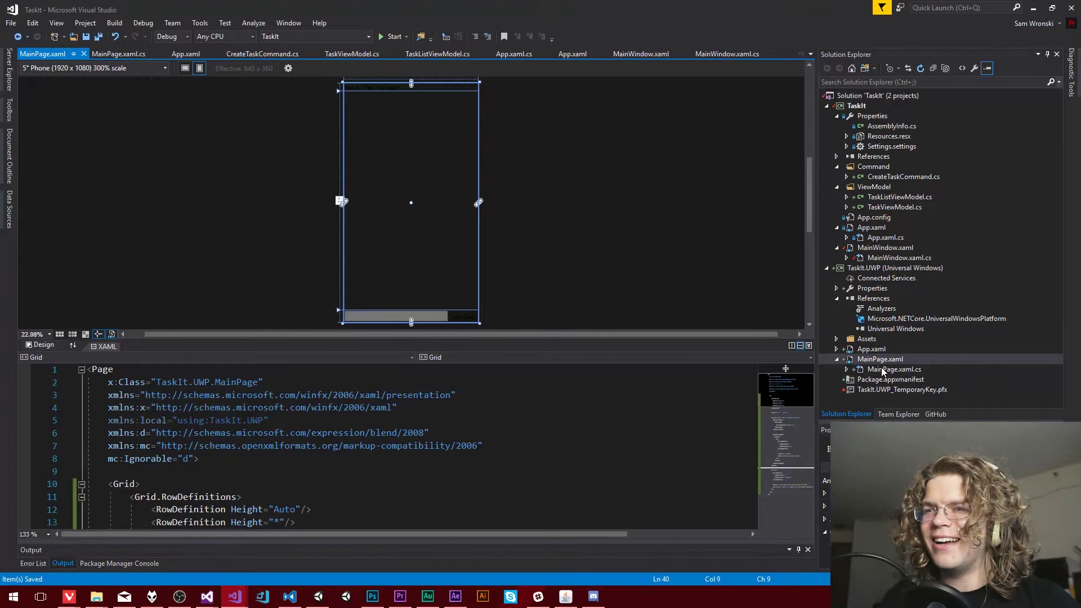
Paste MainWindow's task list setup code into the MainPage constructor and save.
double_click(884, 257)
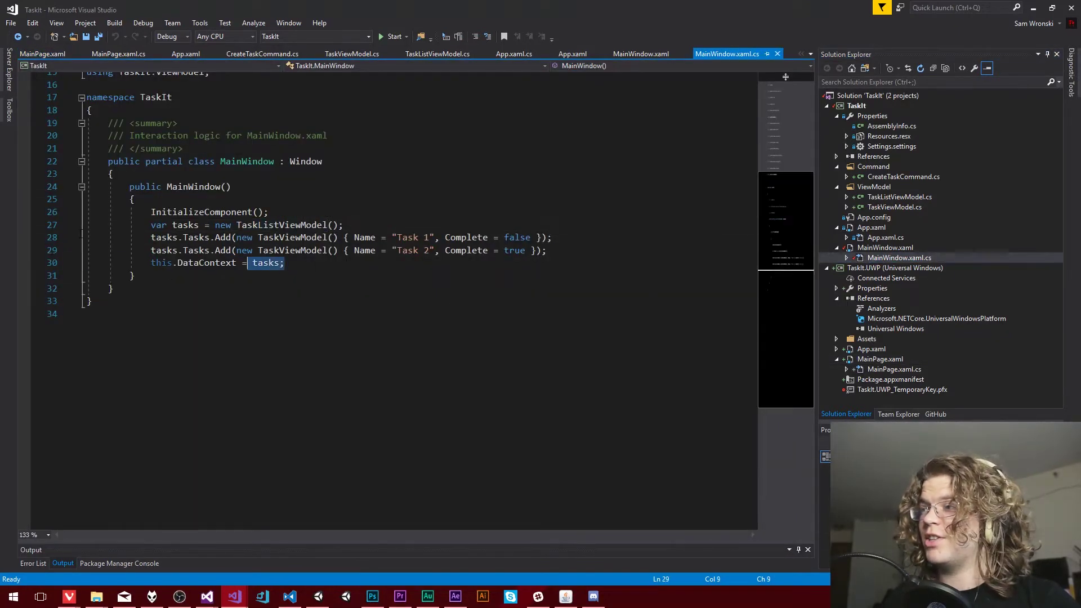
left_click_drag(285, 263, 86, 225)
key("ctrl+c")
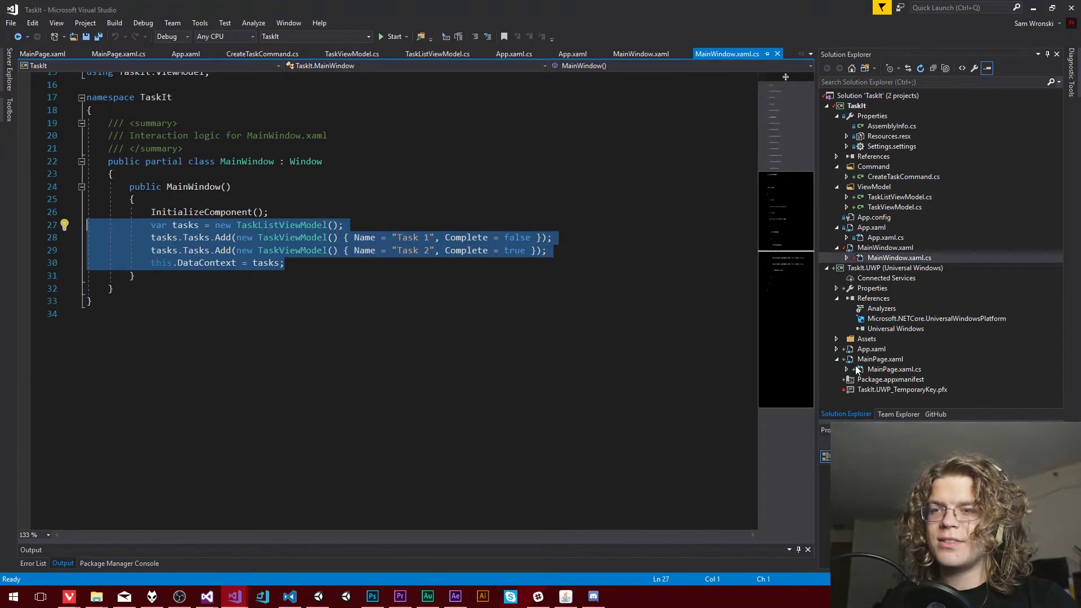
double_click(892, 369)
left_click(357, 409)
key("ctrl+v")
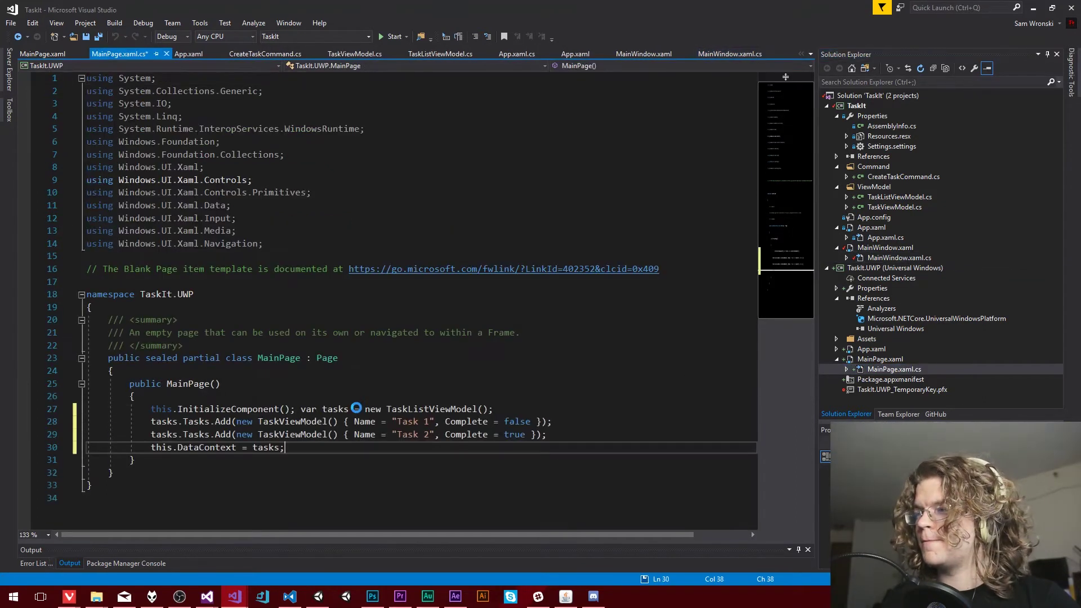
left_click(299, 409)
key("Return")
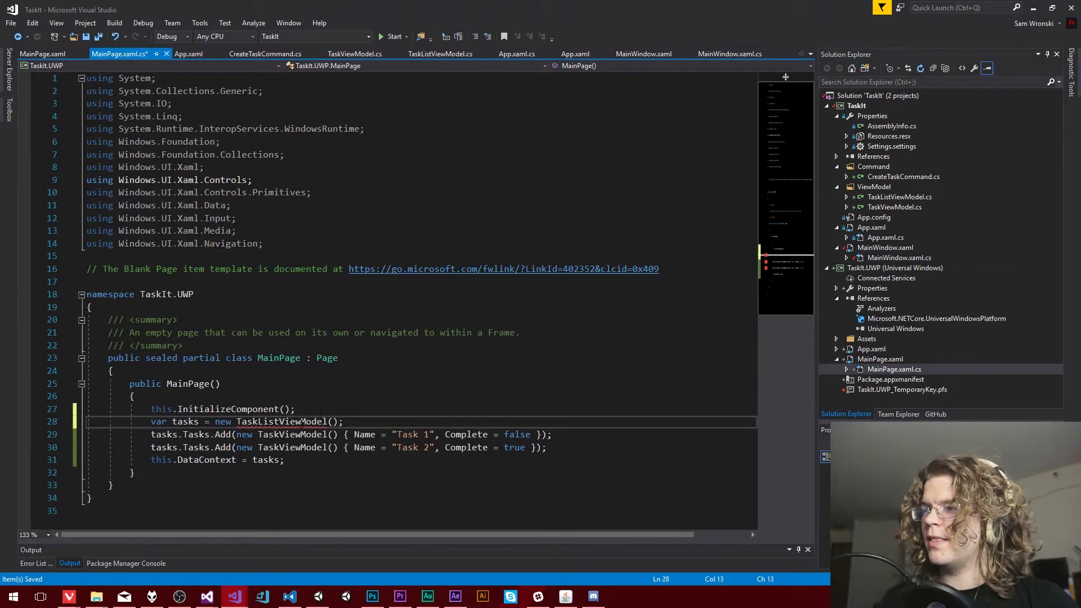
key("ctrl+s")
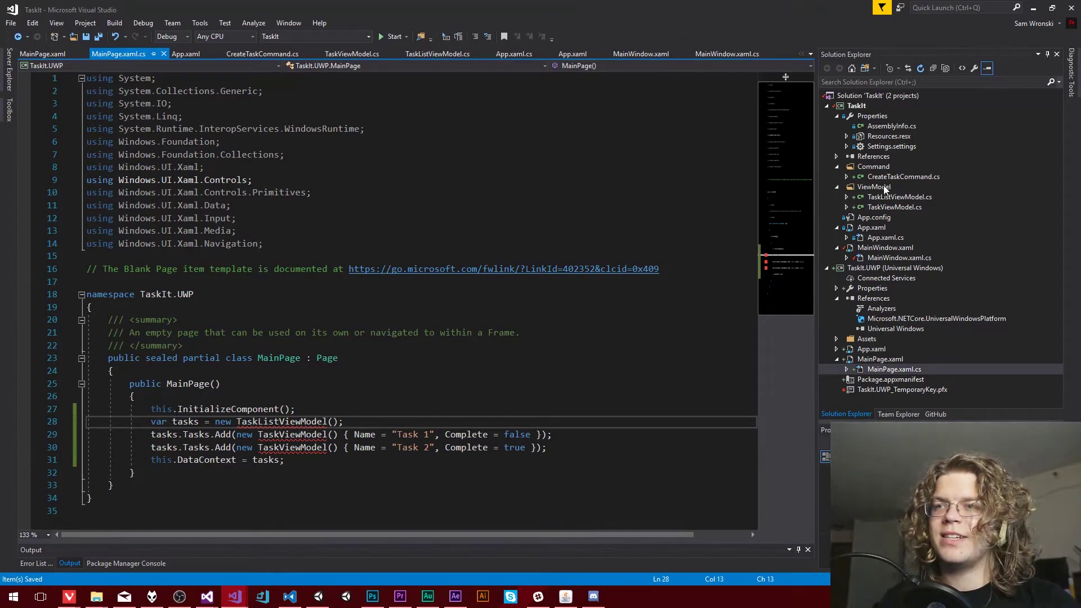
Copy the ViewModel and Command folders into the TaskIt.UWP project.
left_click(878, 188)
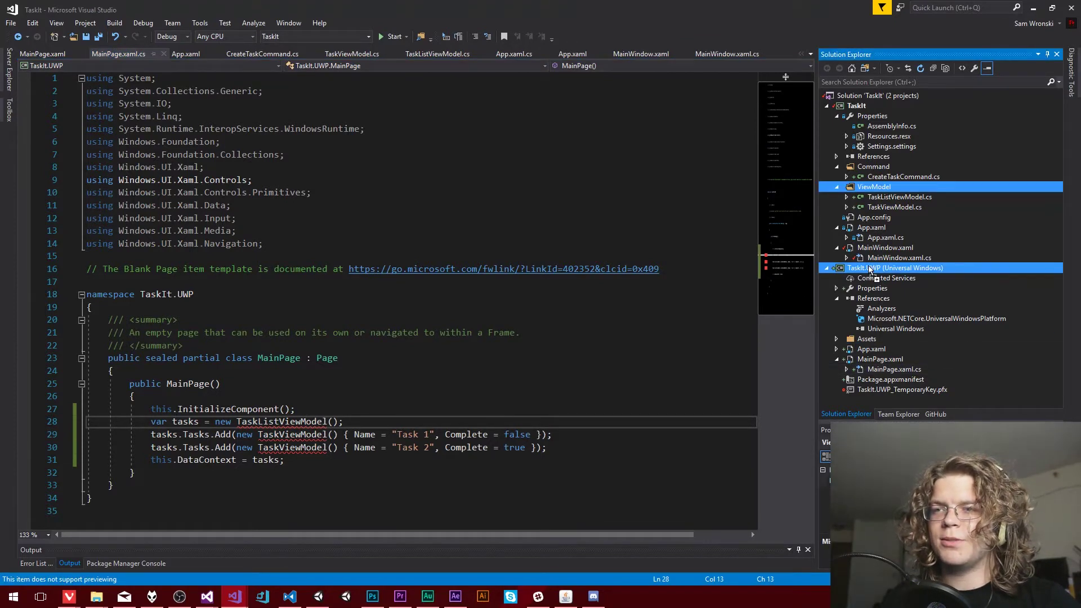
left_click_drag(868, 272, 868, 265)
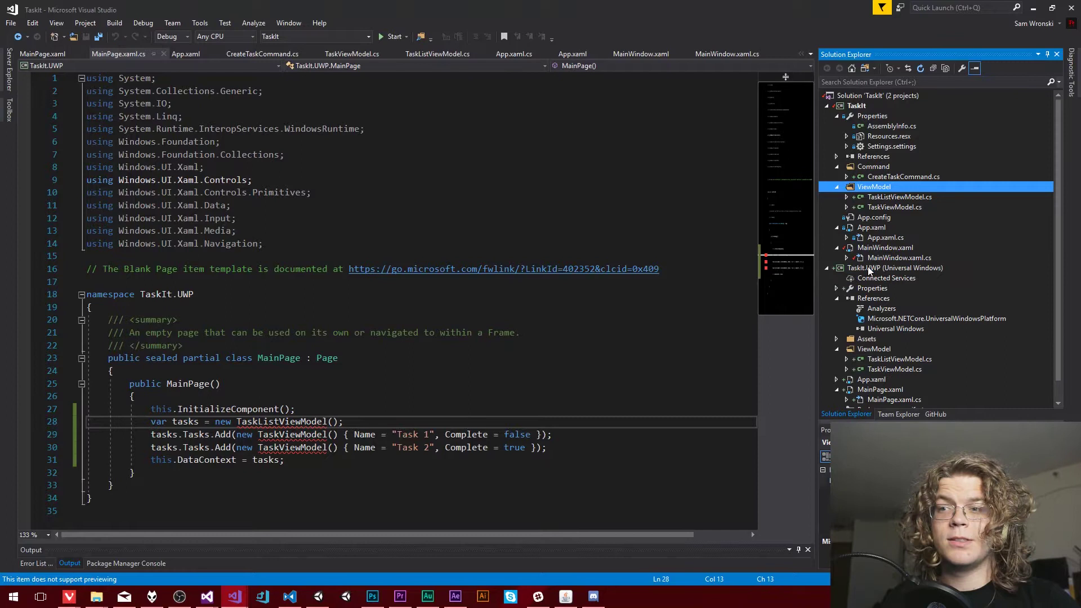
left_click(873, 167)
left_click_drag(874, 166, 869, 269)
right_click(869, 268)
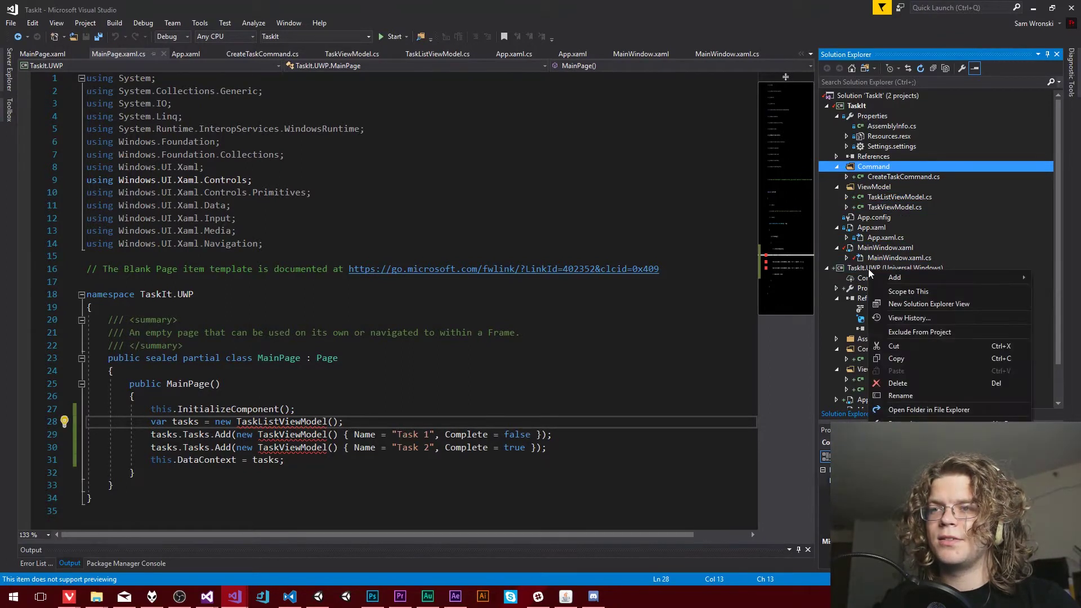
left_click(855, 268)
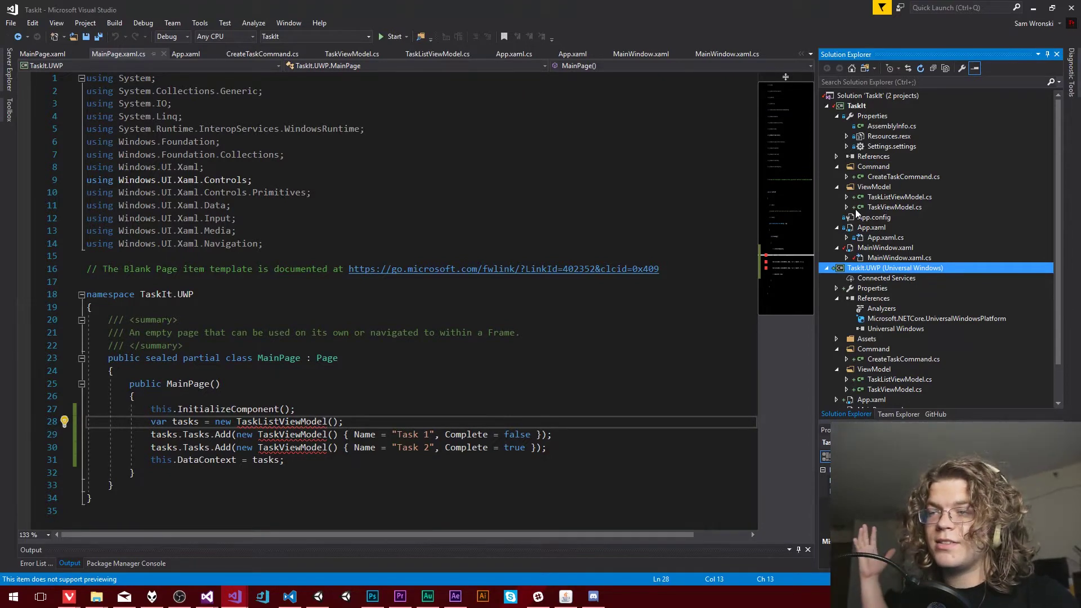
Import the TaskIt.ViewModel namespace for TaskListViewModel, save, and dismiss the move error.
left_click(296, 409)
left_click(187, 346)
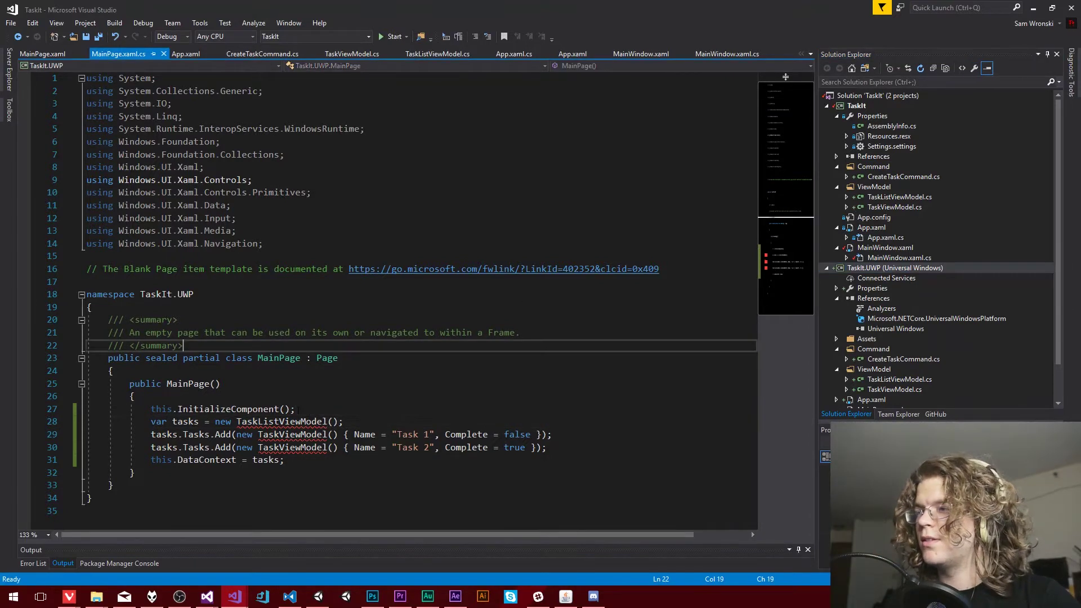
left_click(296, 420)
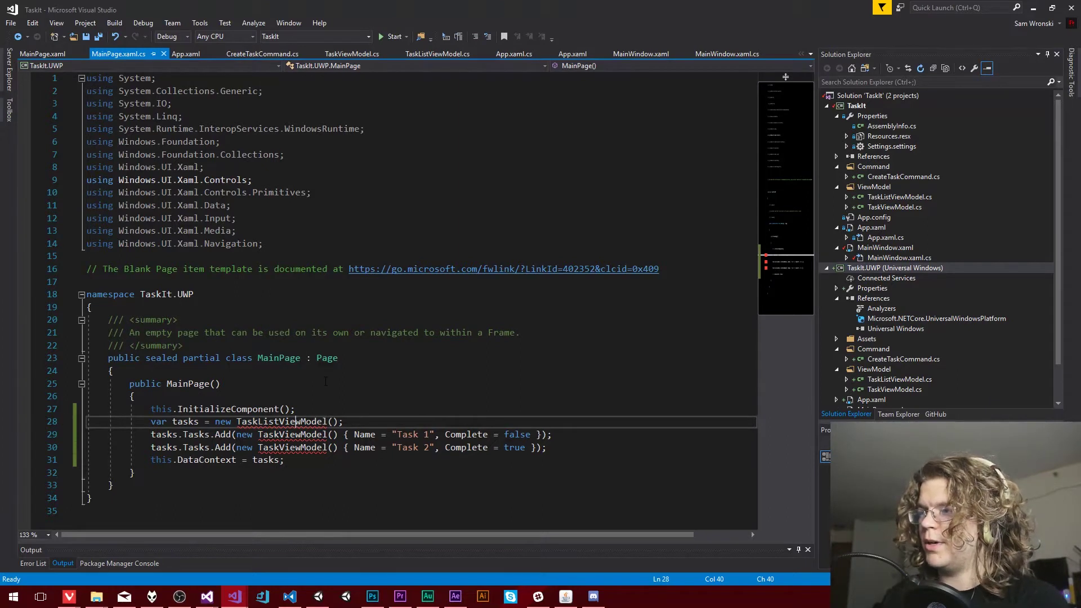
key("ctrl+period")
key("Return")
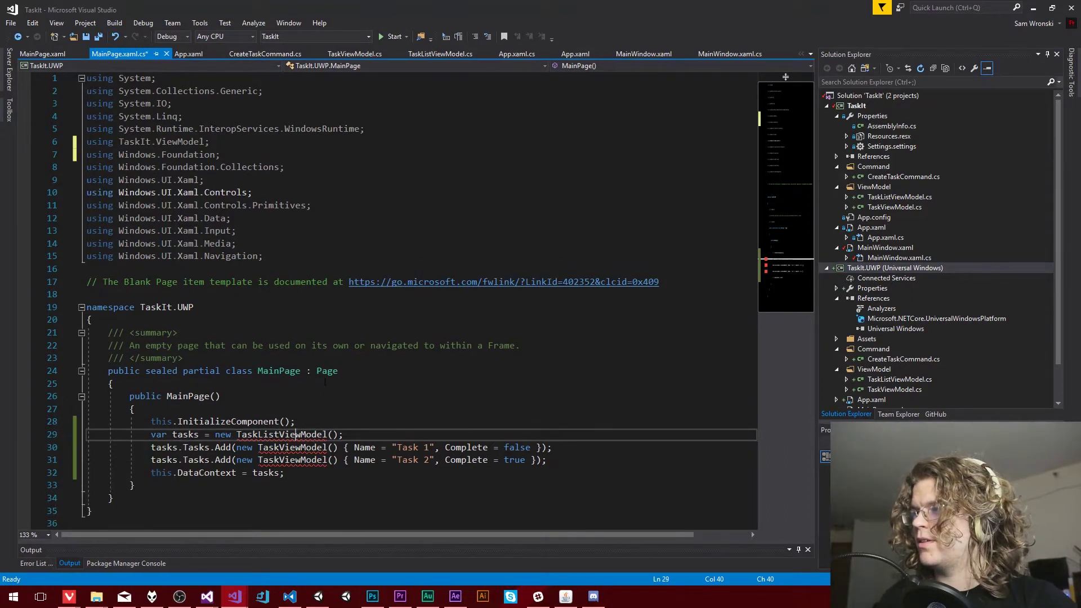
key("ctrl+s")
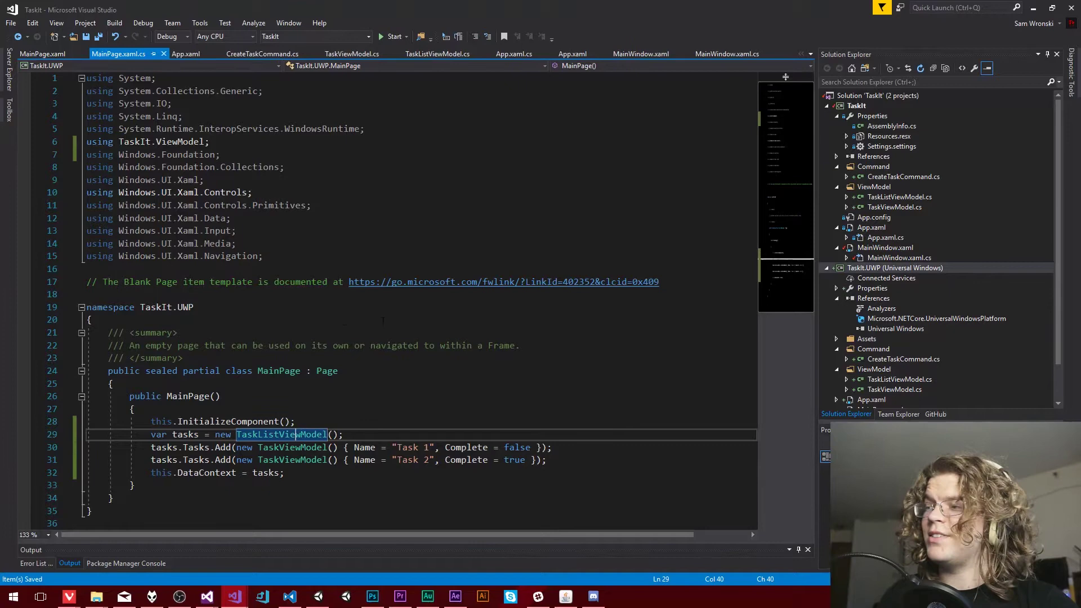
scroll(894, 356, "down", 1)
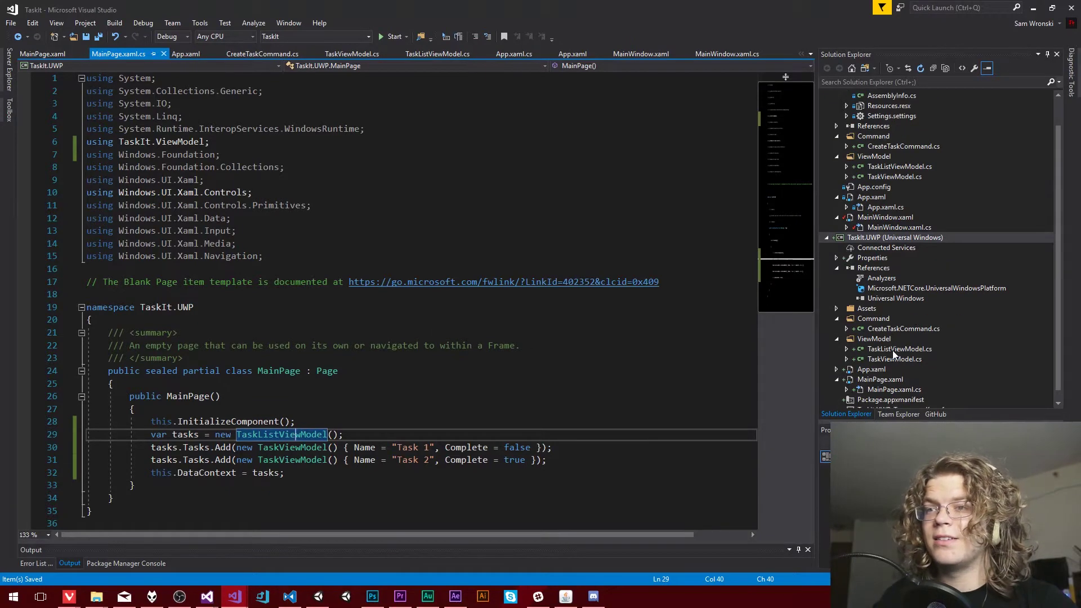
left_click_drag(893, 351, 893, 356)
left_click(637, 340)
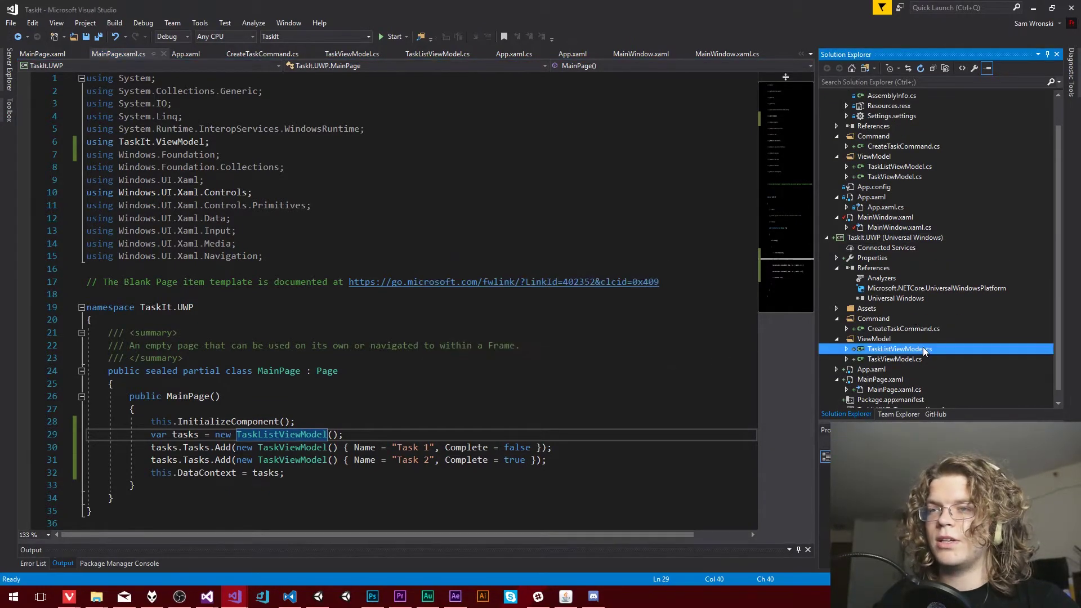
Open TaskListViewModel, TaskViewModel and CreateTaskCommand files, then run and close TaskIt briefly.
double_click(924, 348)
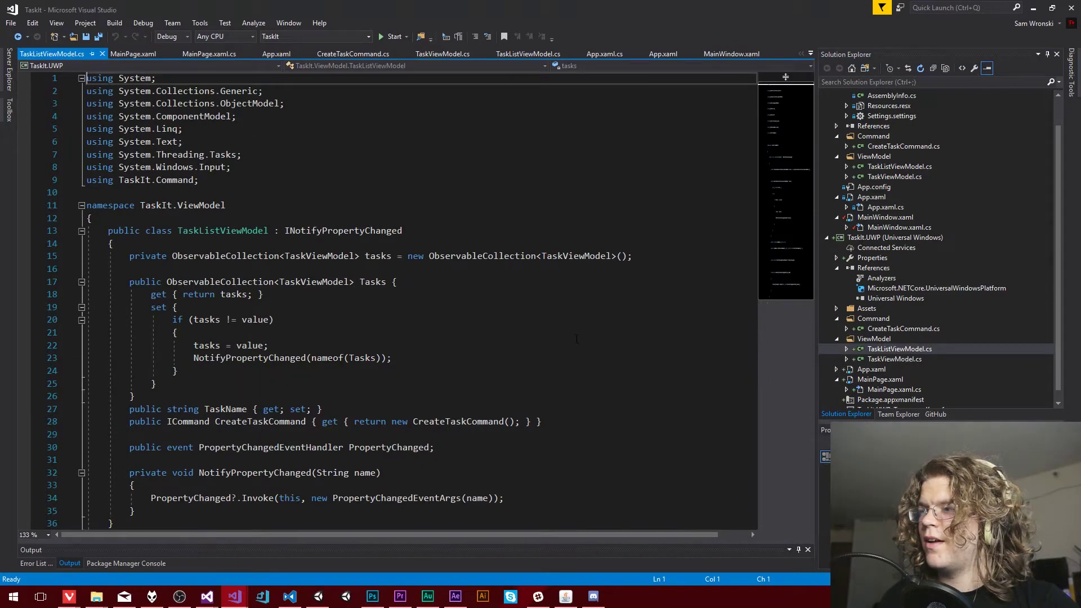
scroll(576, 339, "down", 3)
double_click(897, 359)
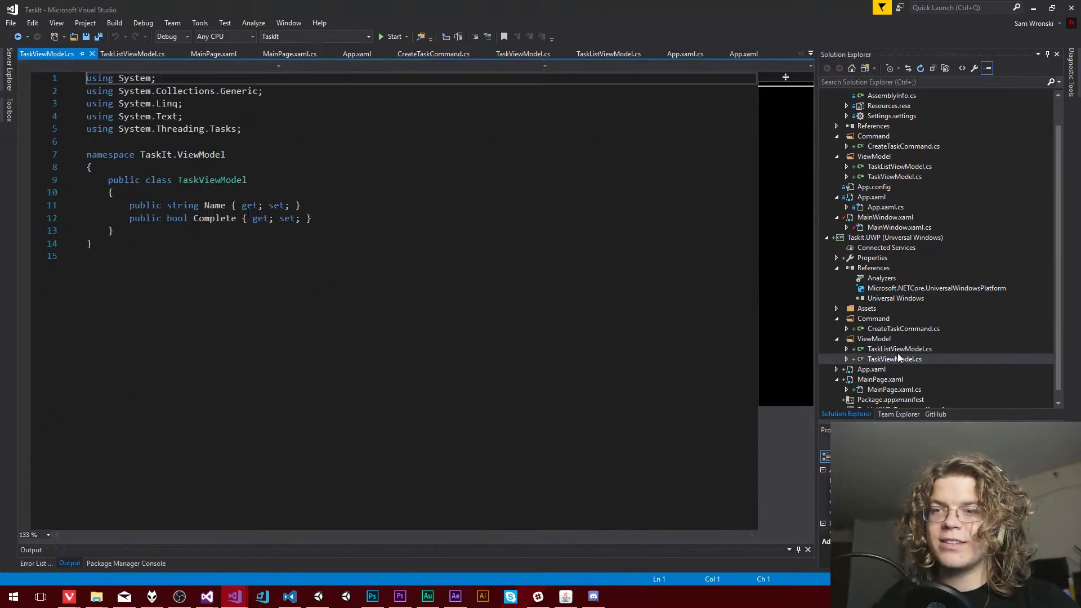
double_click(893, 328)
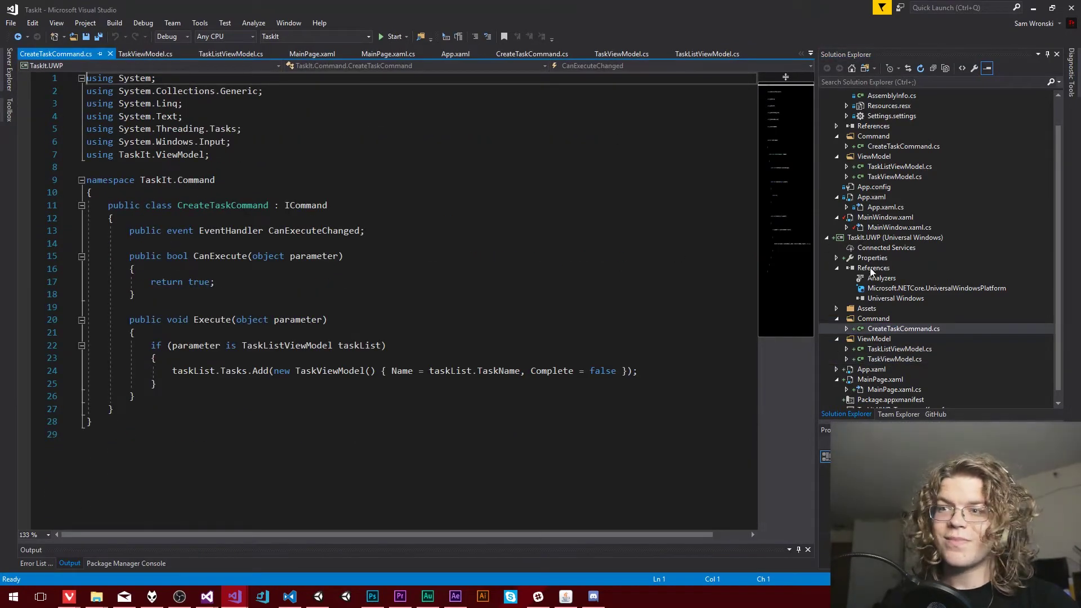
scroll(896, 348, "down", 1)
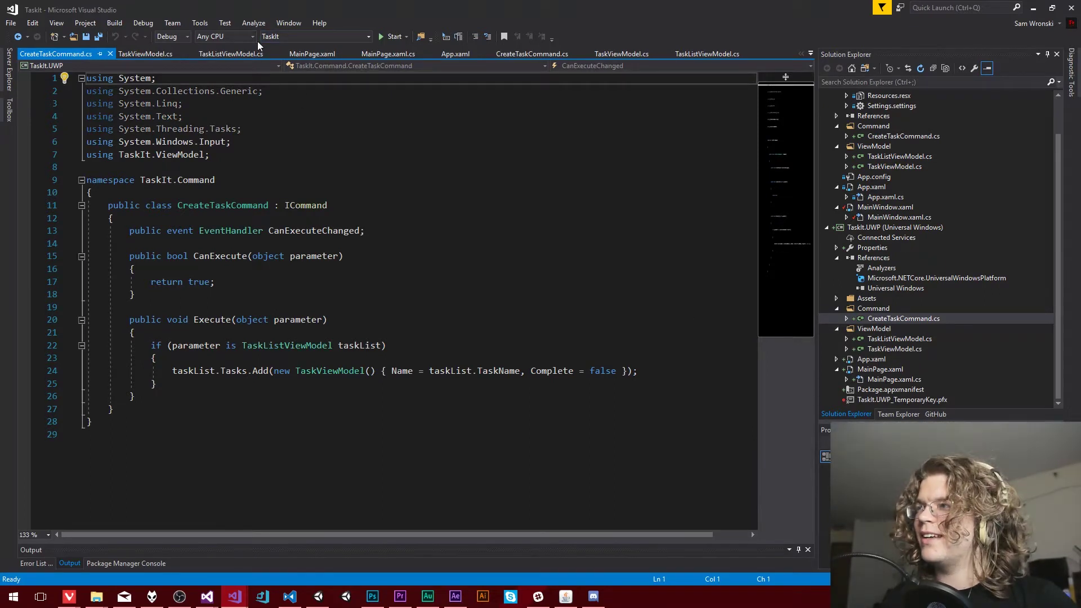
left_click(382, 38)
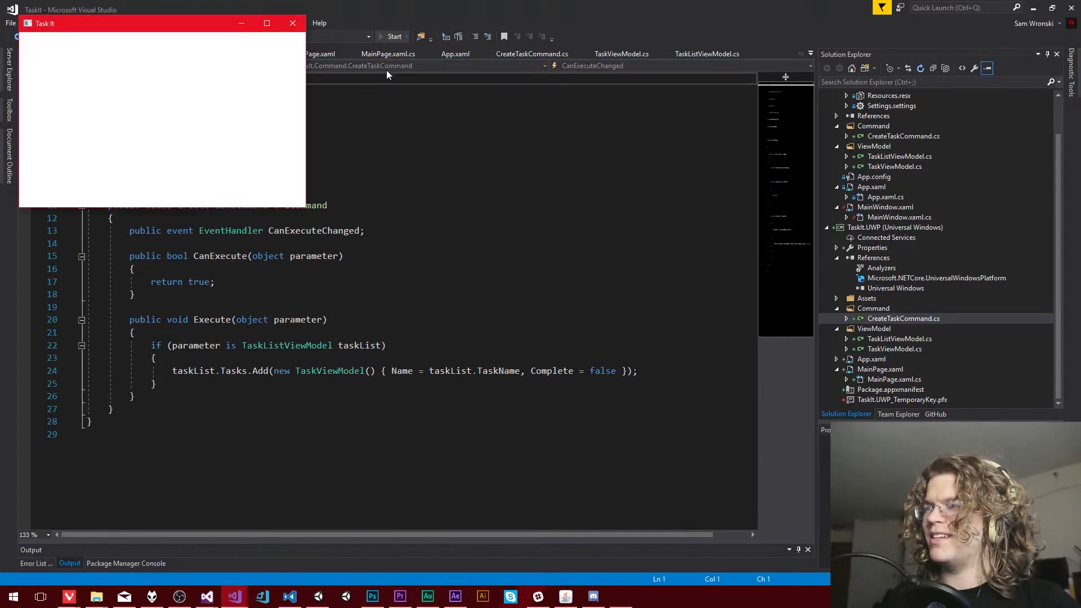
left_click(295, 28)
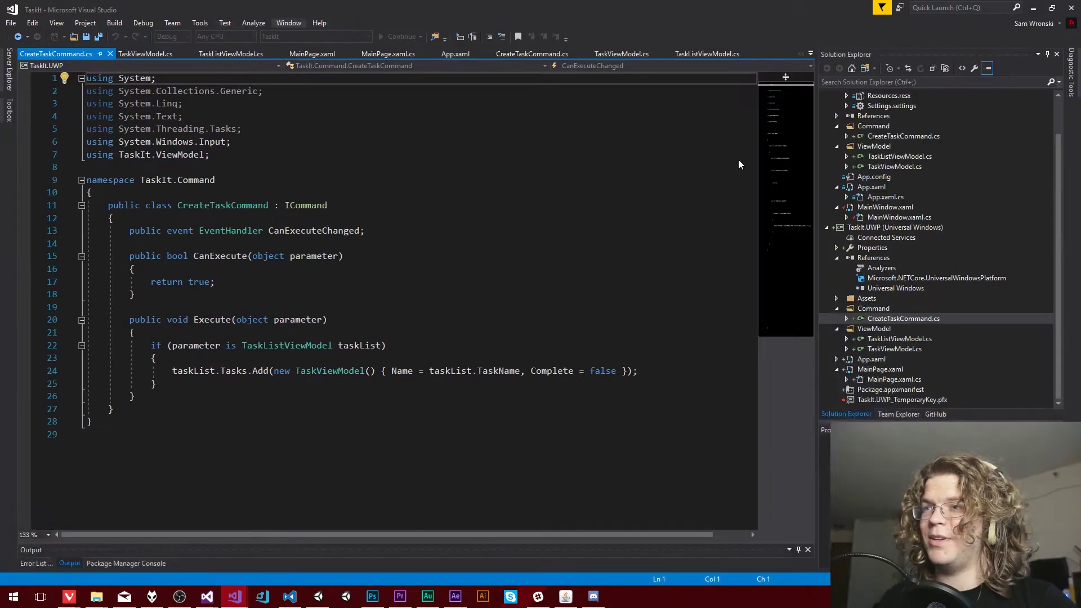
Make TaskIt.UWP the startup project, start debugging, and dismiss the deployment error.
left_click(871, 229)
right_click(872, 230)
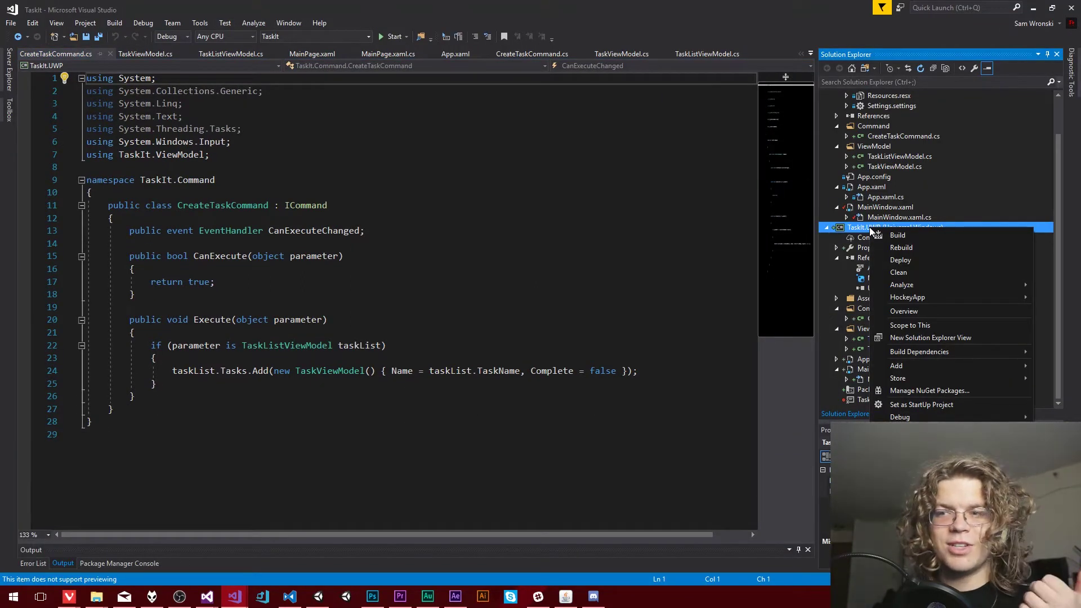
left_click(915, 405)
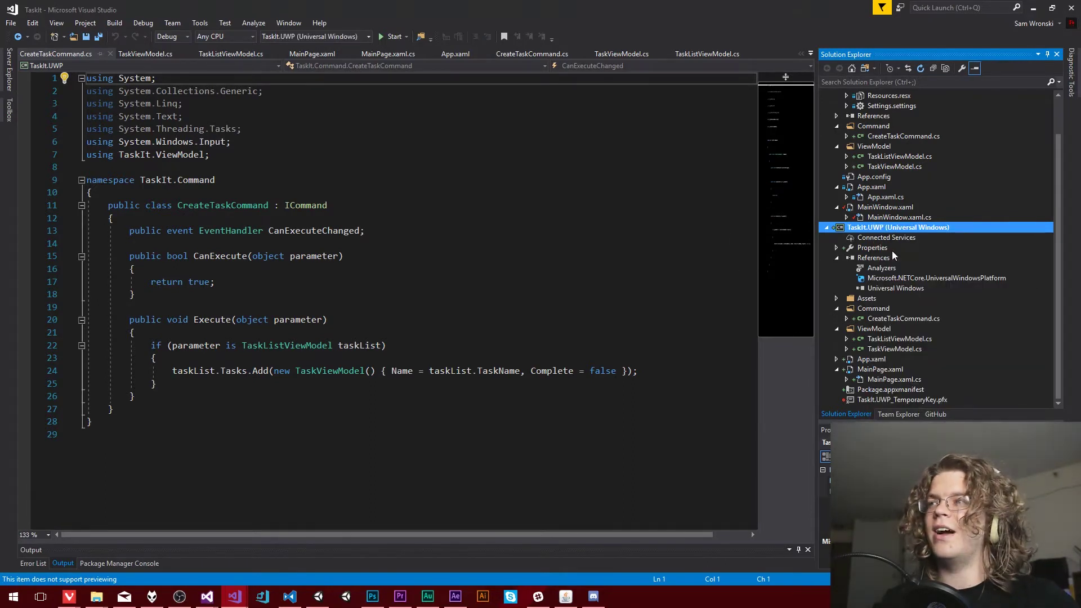
key("F5")
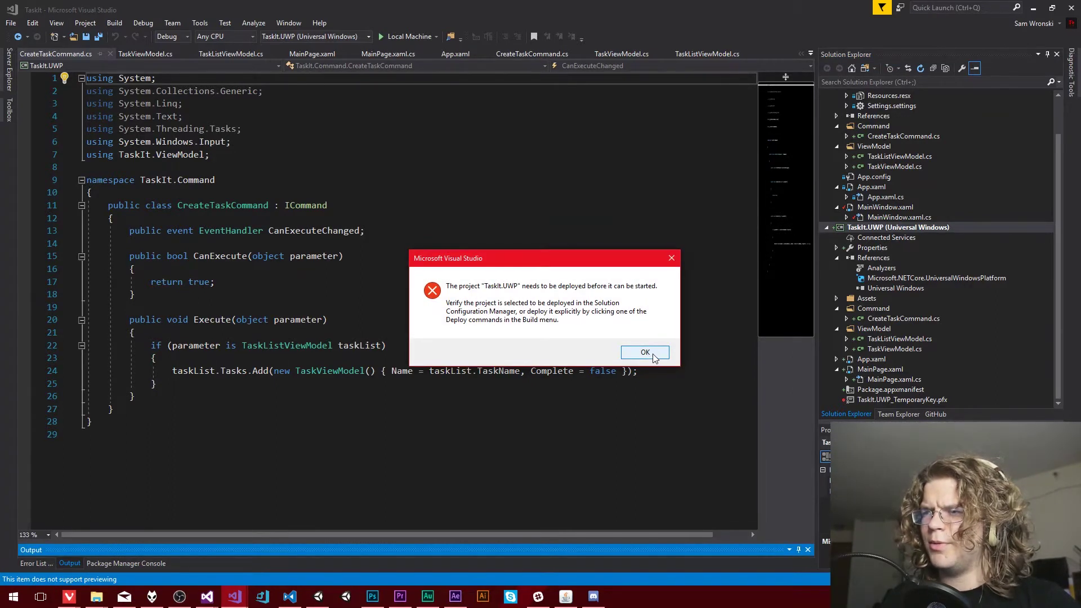
left_click(653, 358)
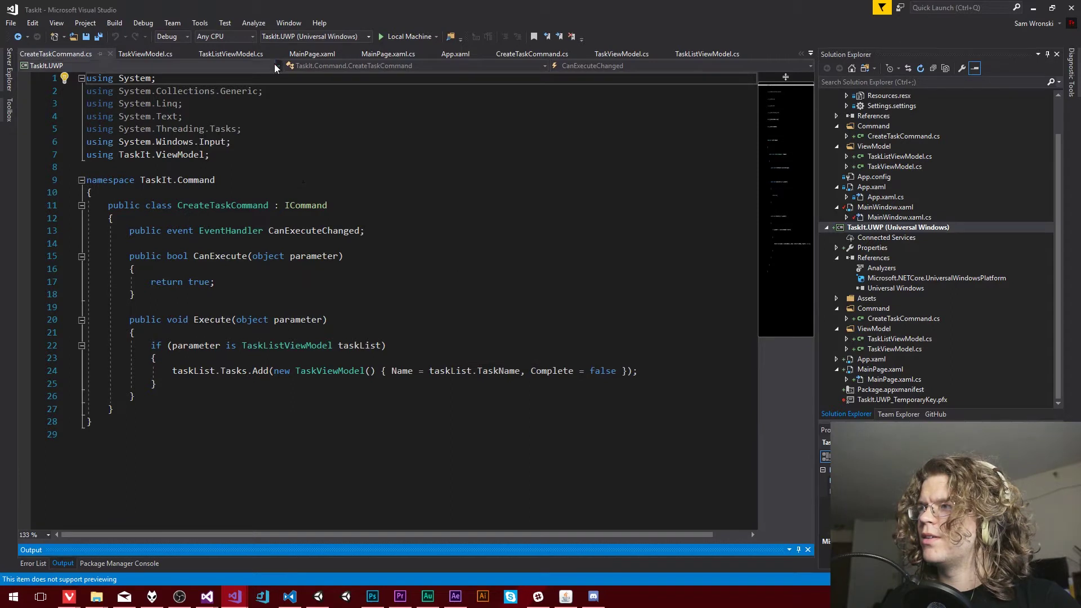
Retry running the UWP app and dismiss the same deployment error.
left_click(367, 39)
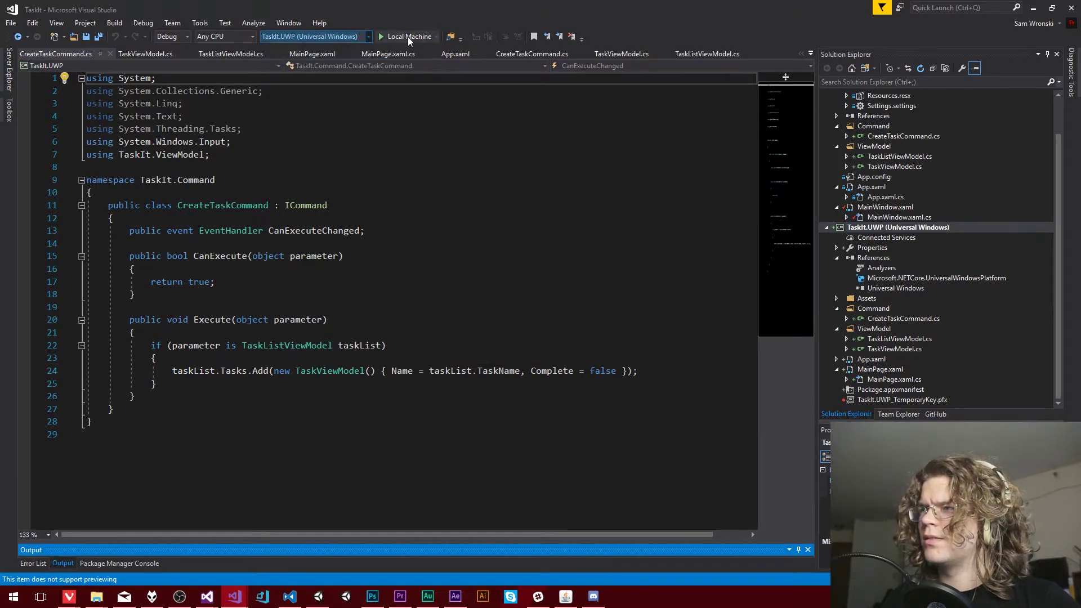
left_click(381, 36)
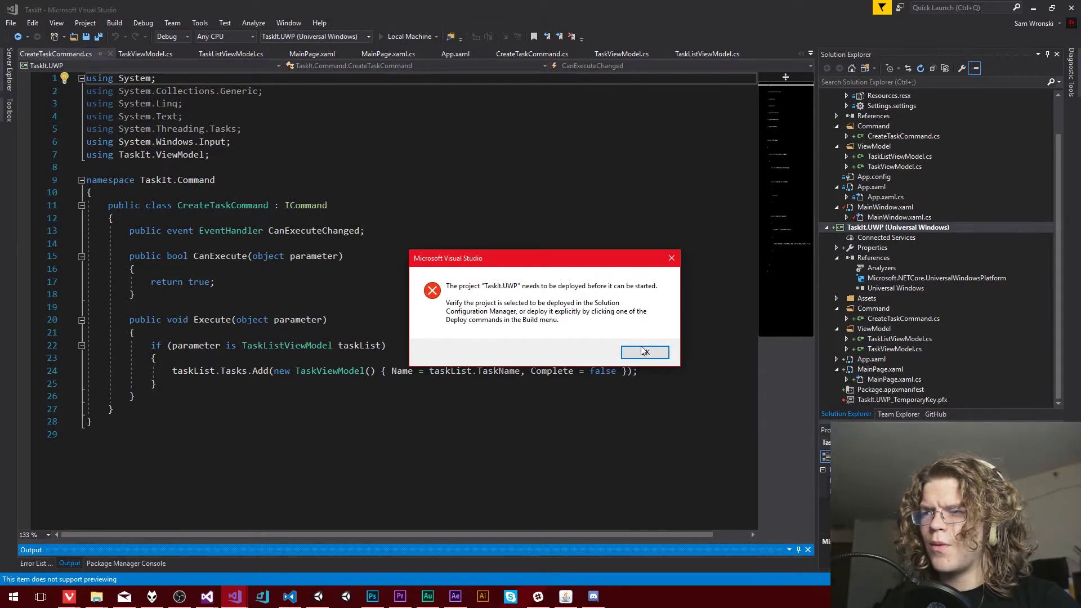
left_click(644, 353)
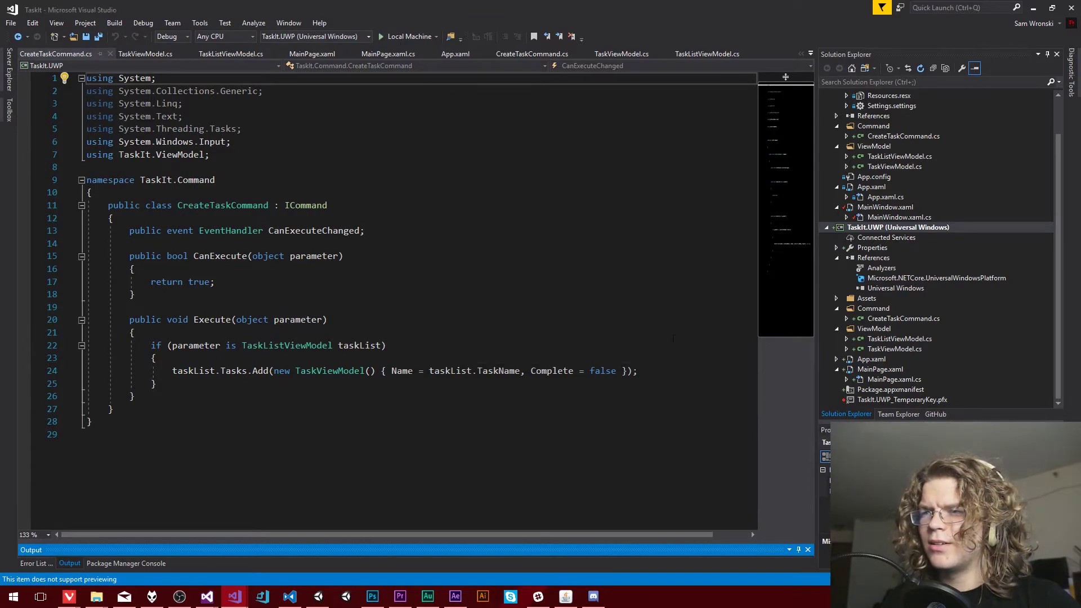
Open Configuration Manager from the TaskIt solution's context menu.
right_click(867, 228)
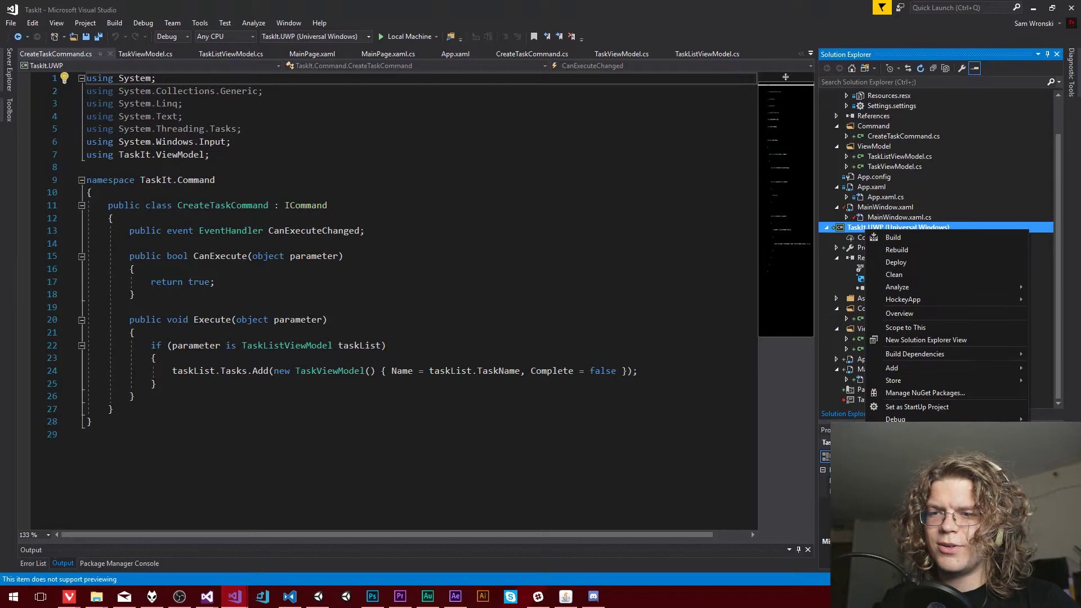
left_click(752, 256)
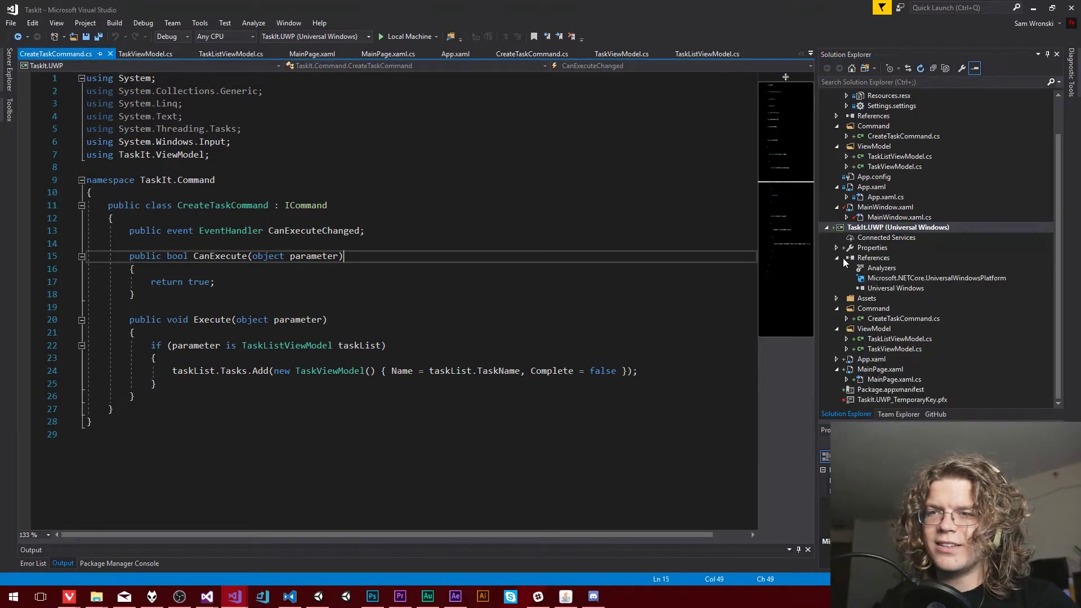
right_click(881, 229)
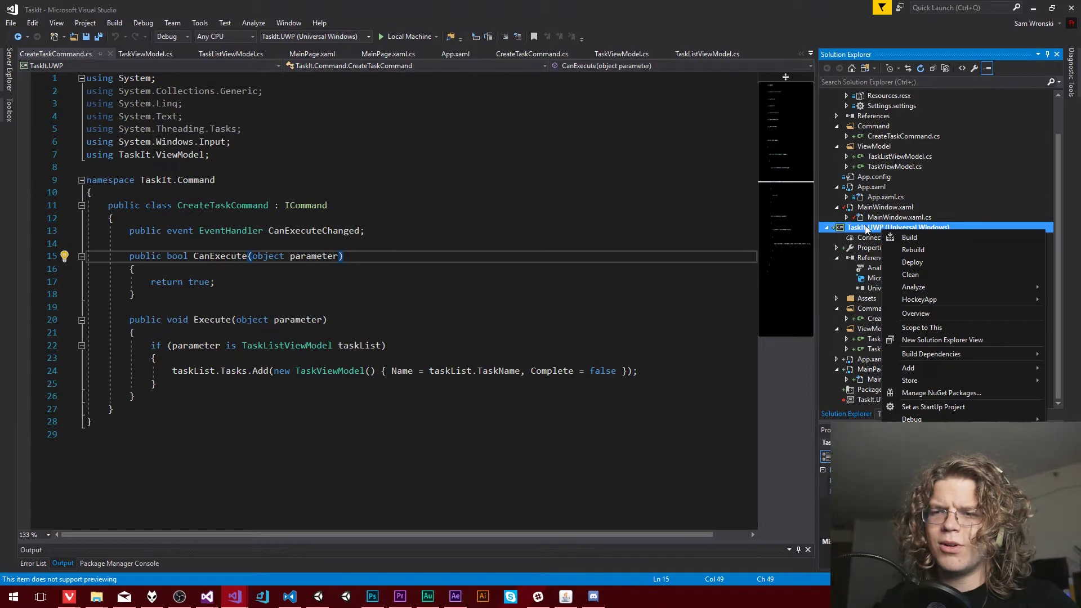
scroll(866, 230, "up", 2)
right_click(868, 94)
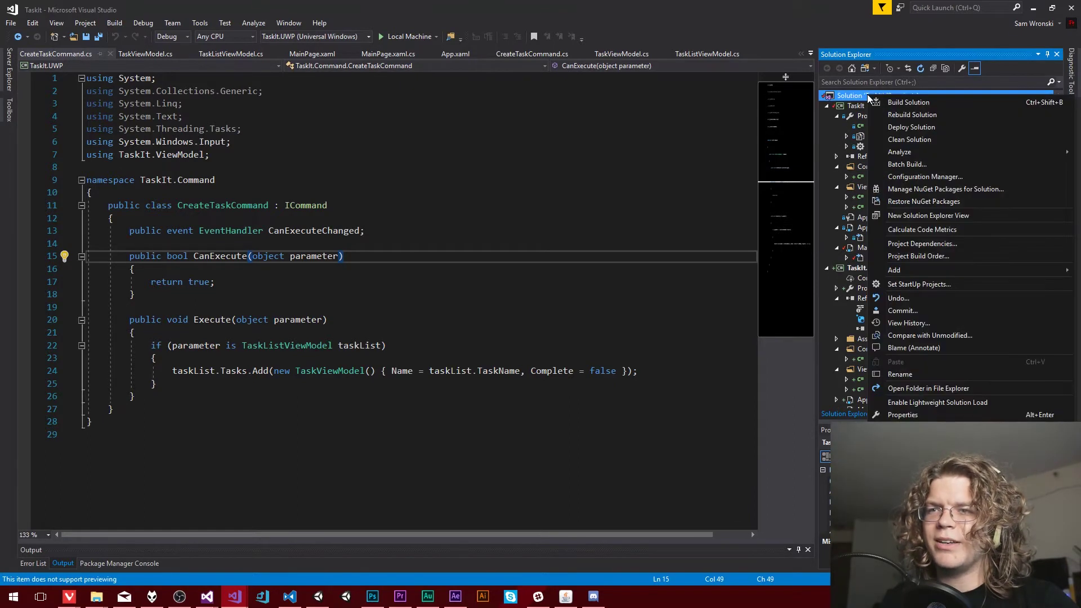
left_click(922, 177)
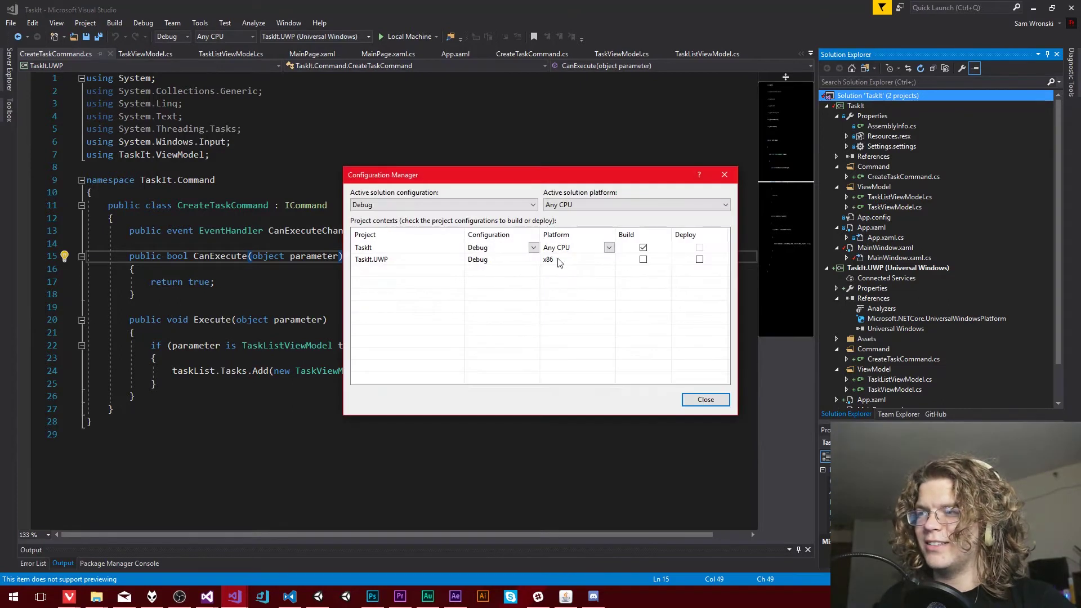
Set TaskIt.UWP to x64 with Build and Deploy enabled, then close the dialog.
left_click(605, 260)
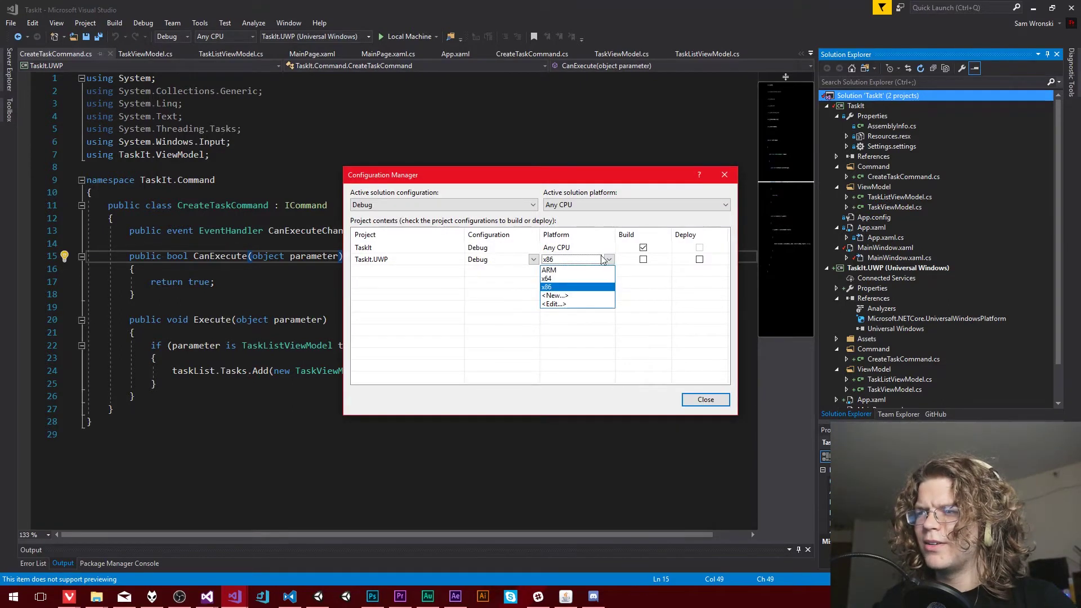
left_click(555, 279)
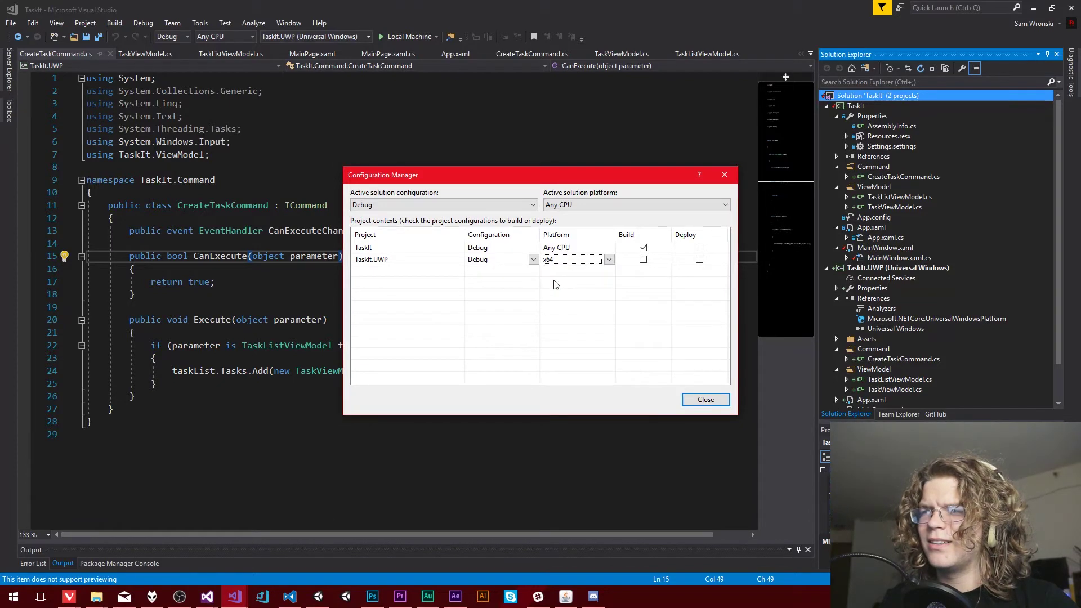
left_click(644, 260)
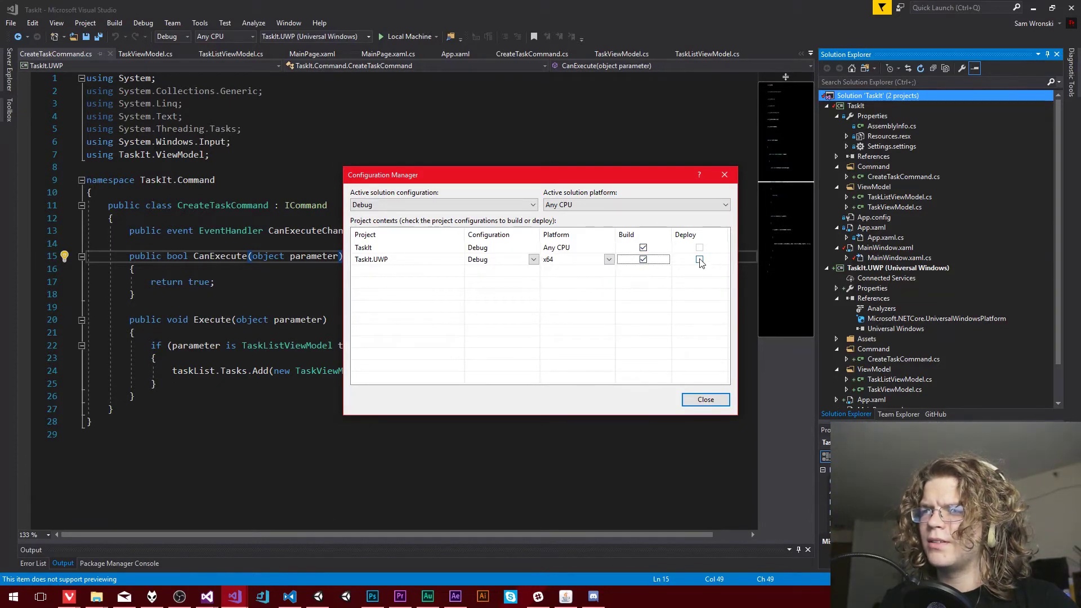
left_click(700, 260)
left_click(697, 406)
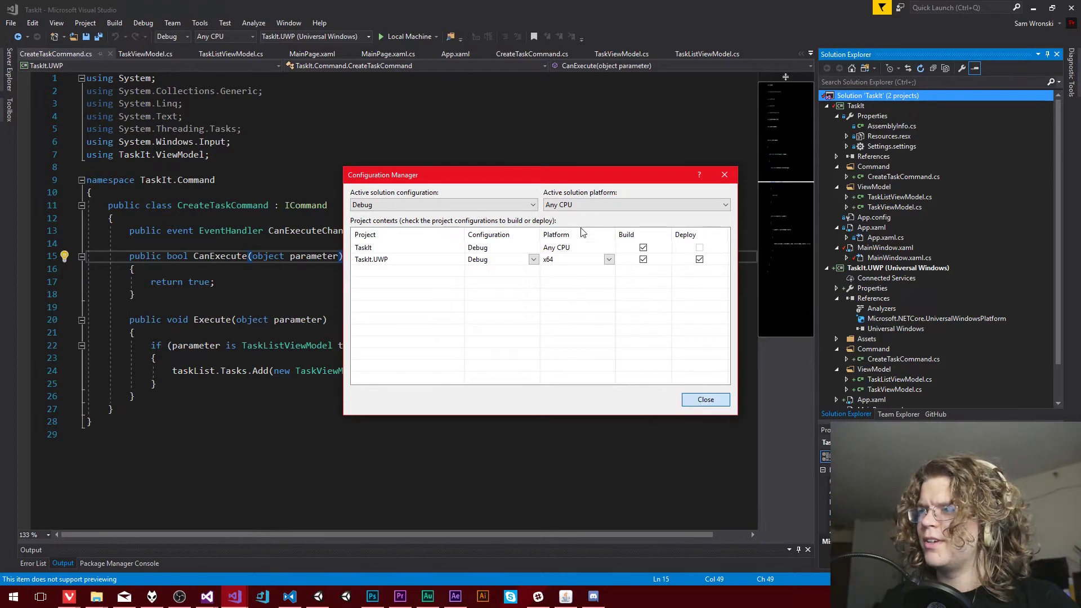
key("Escape")
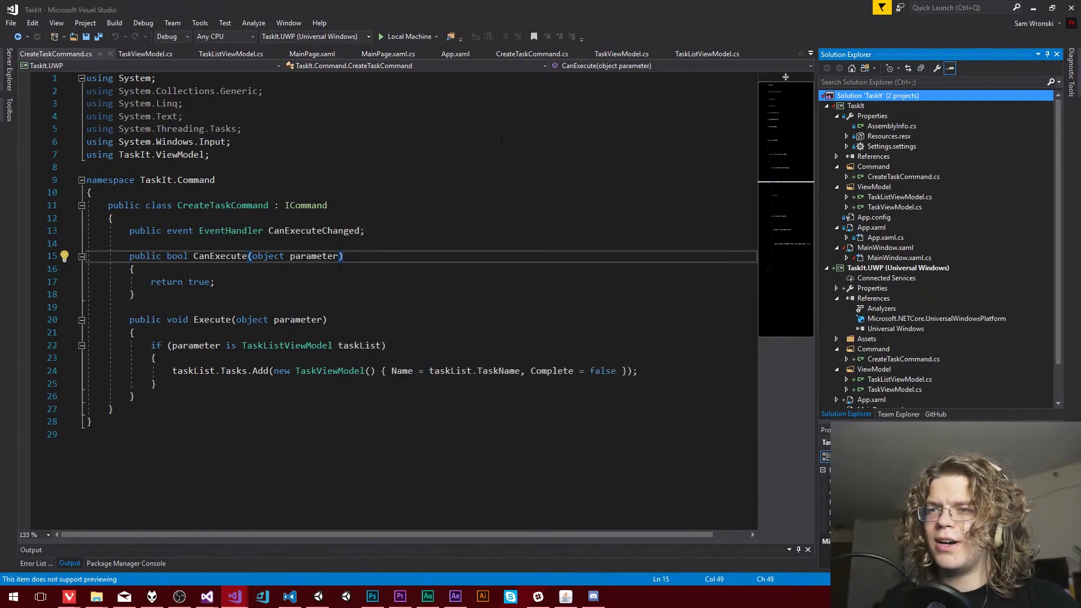
Deploy and launch TaskIt.UWP on Local Machine, then move the app window aside.
left_click(397, 37)
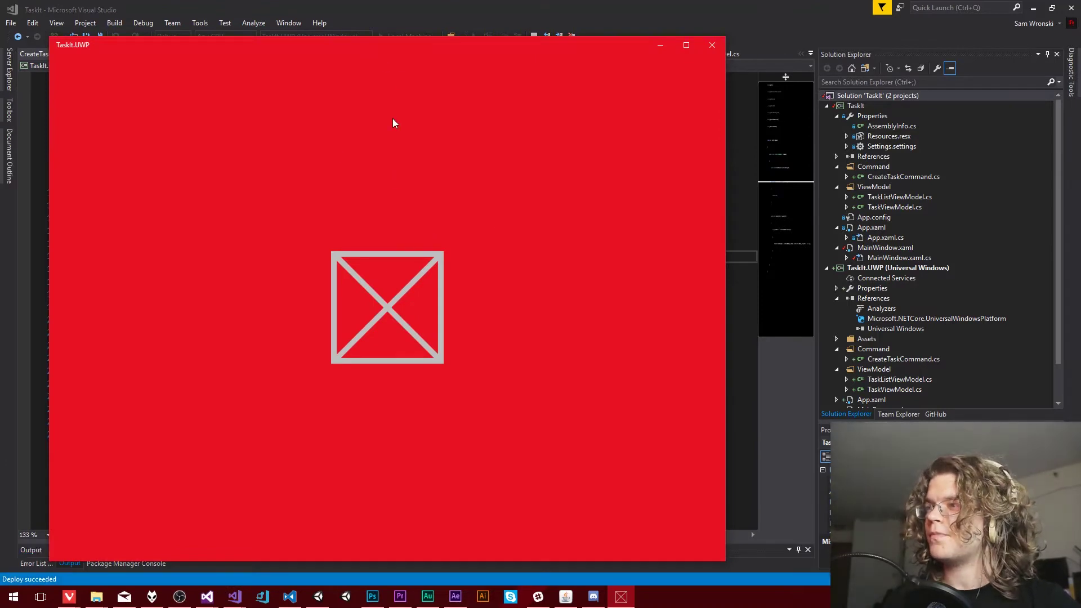
left_click_drag(414, 39, 497, 28)
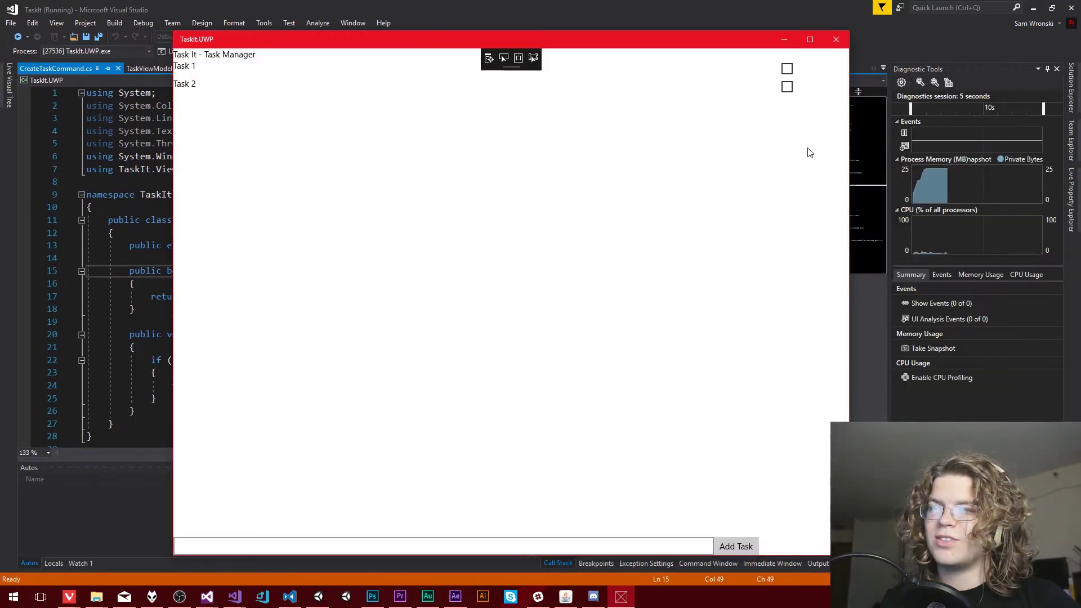
Add the tasks Test and asdfasdf to the TaskIt task list.
left_click(787, 89)
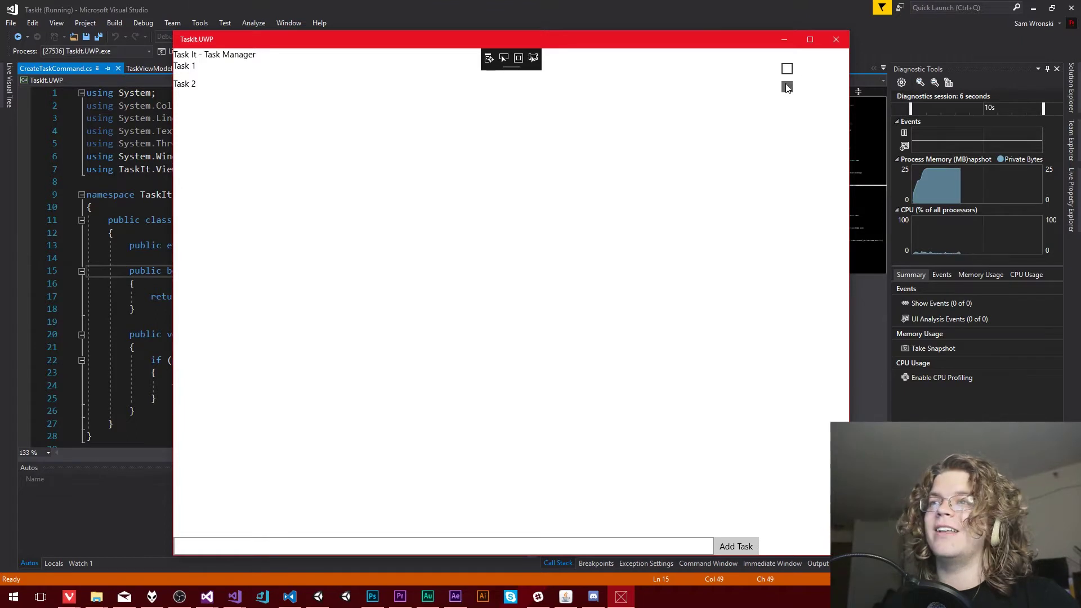
left_click(787, 70)
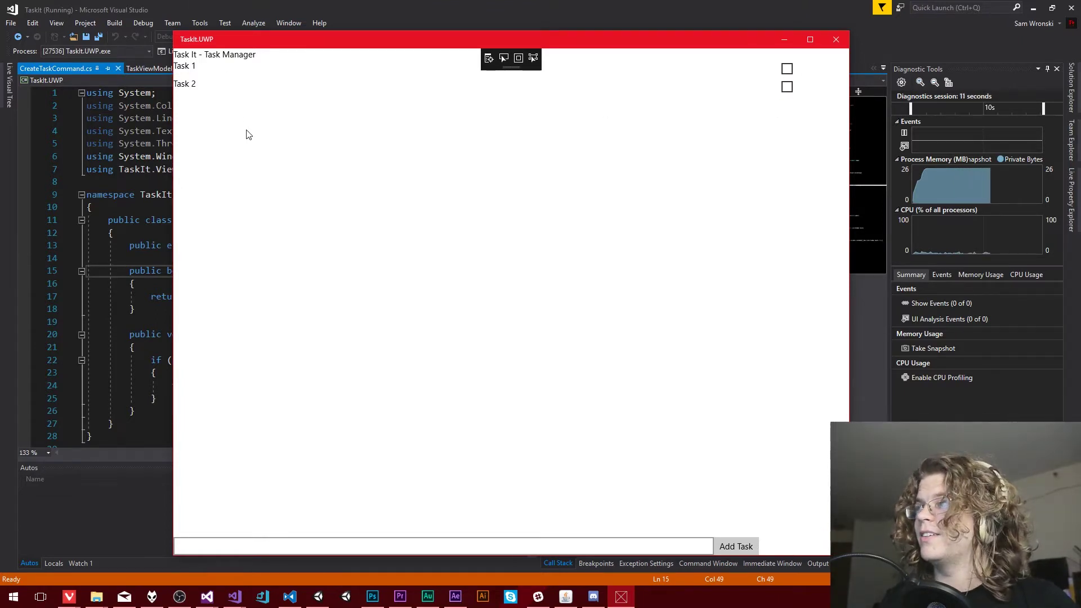
left_click(567, 550)
type("Test")
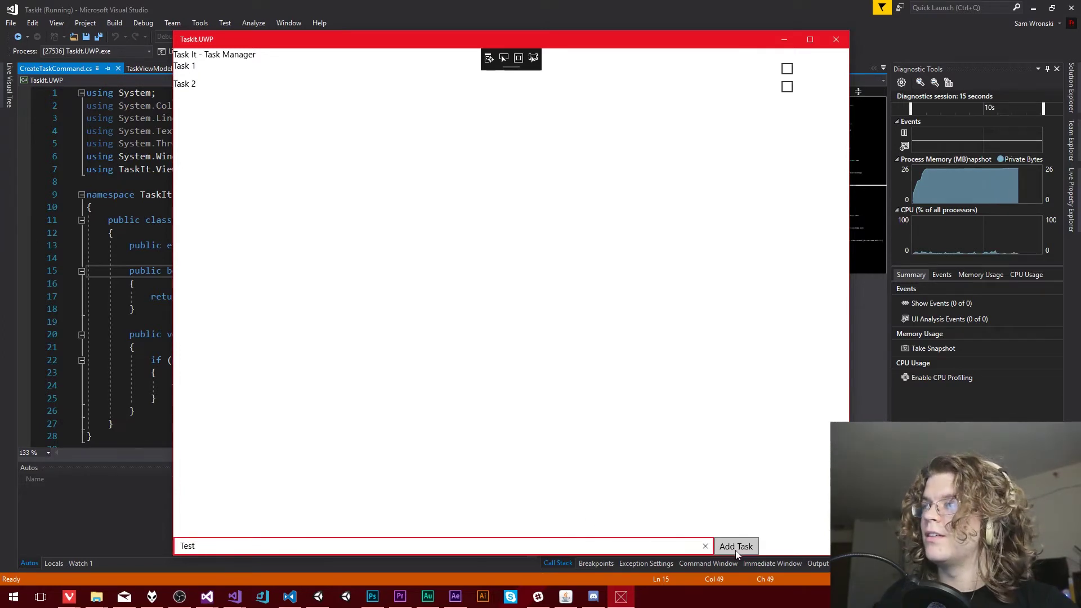
left_click(736, 550)
left_click_drag(203, 546, 121, 527)
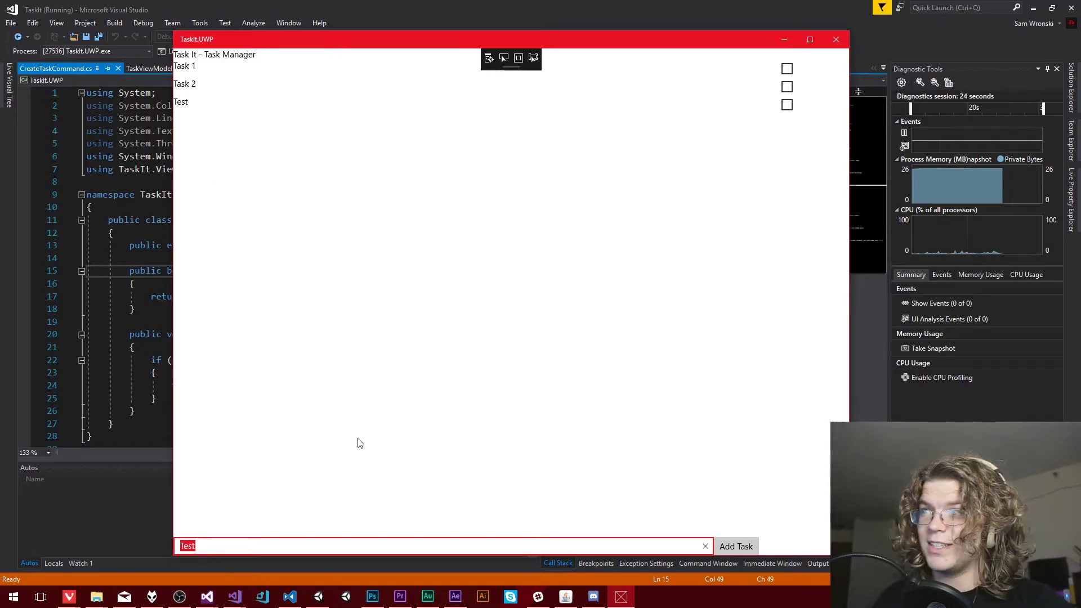
type("asdfasdf")
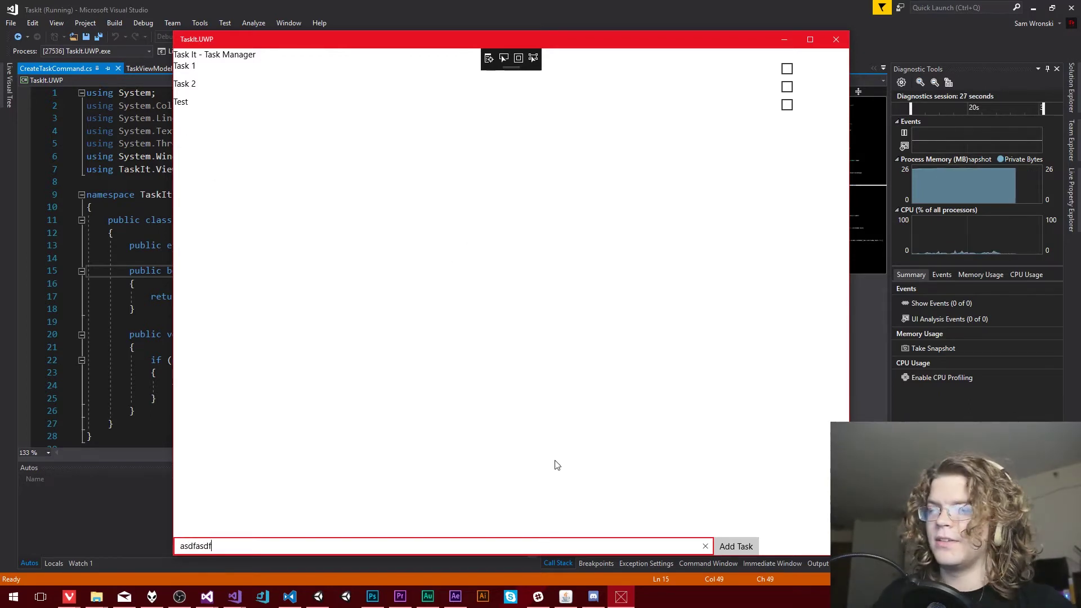
left_click(720, 546)
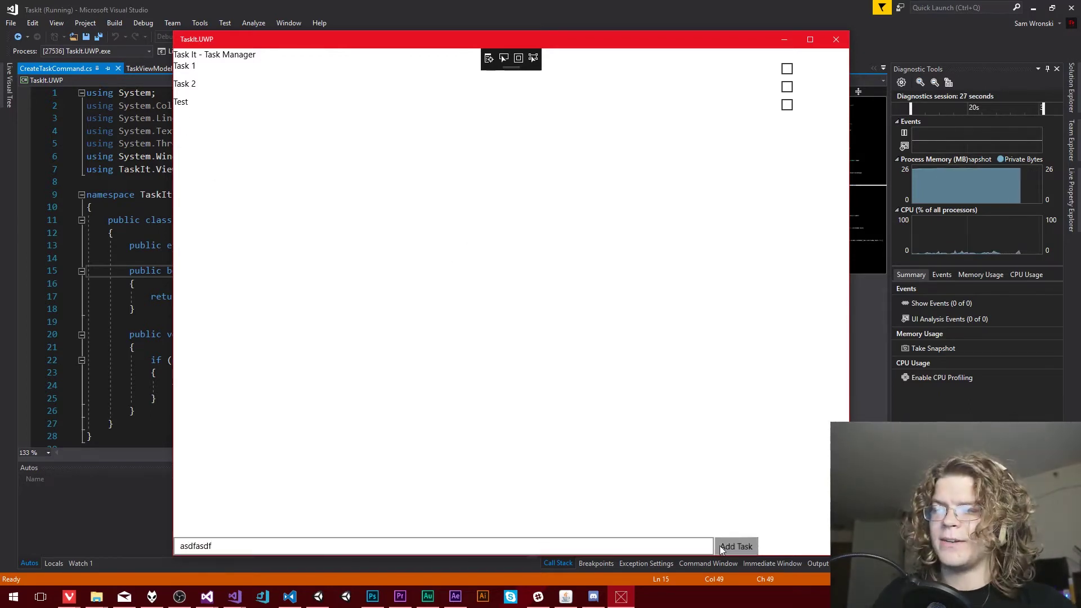
Mark all four tasks complete and close the TaskIt app window.
left_click(787, 87)
left_click(788, 123)
left_click(789, 104)
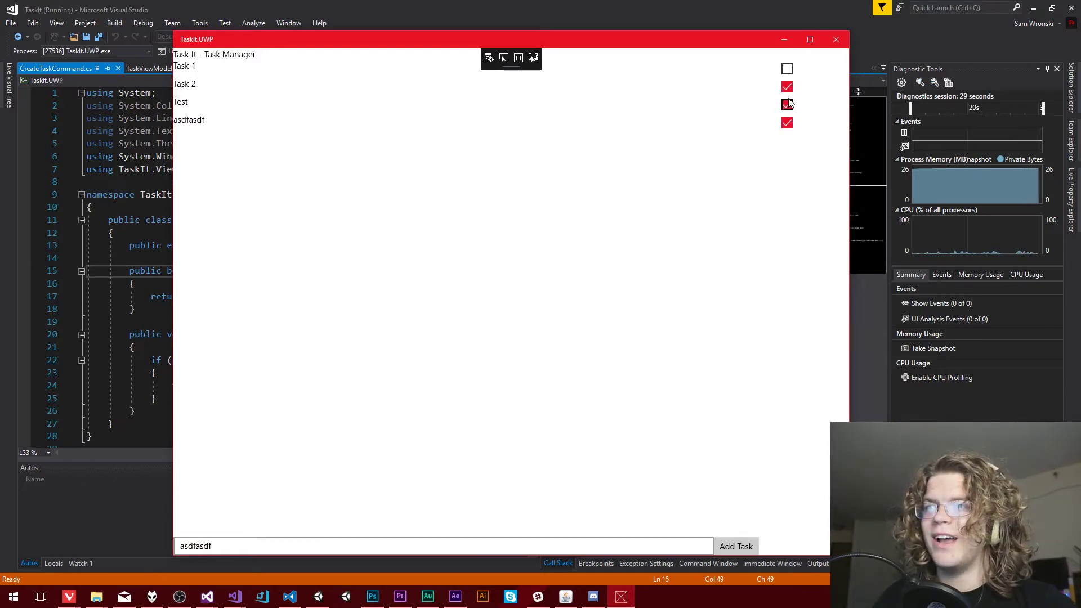
left_click(787, 68)
left_click(836, 40)
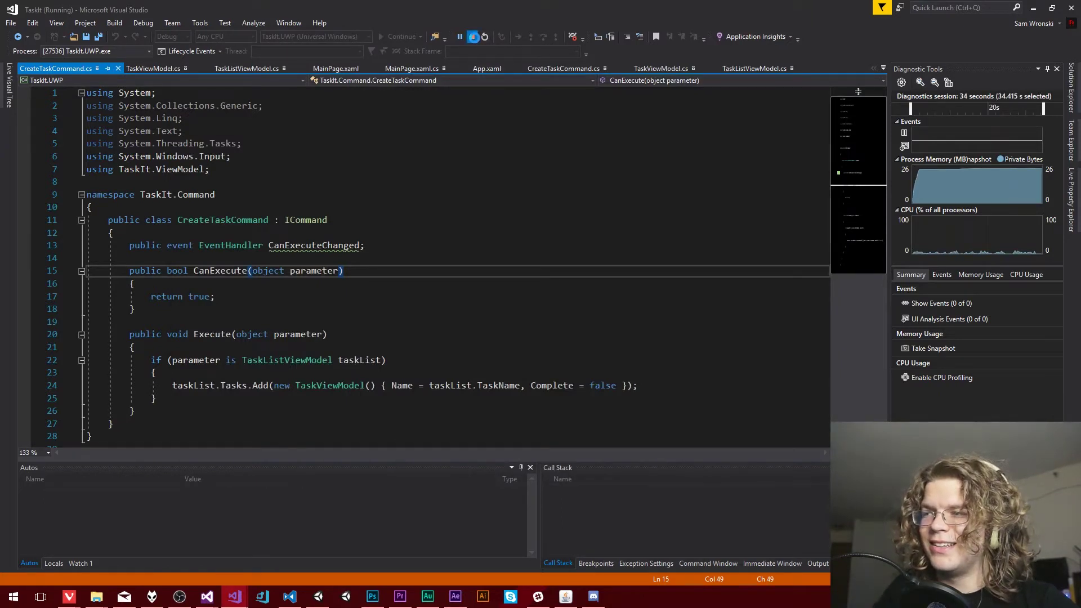
Stop debugging and select the TaskIt and TaskIt.UWP project nodes in Solution Explorer.
left_click(474, 38)
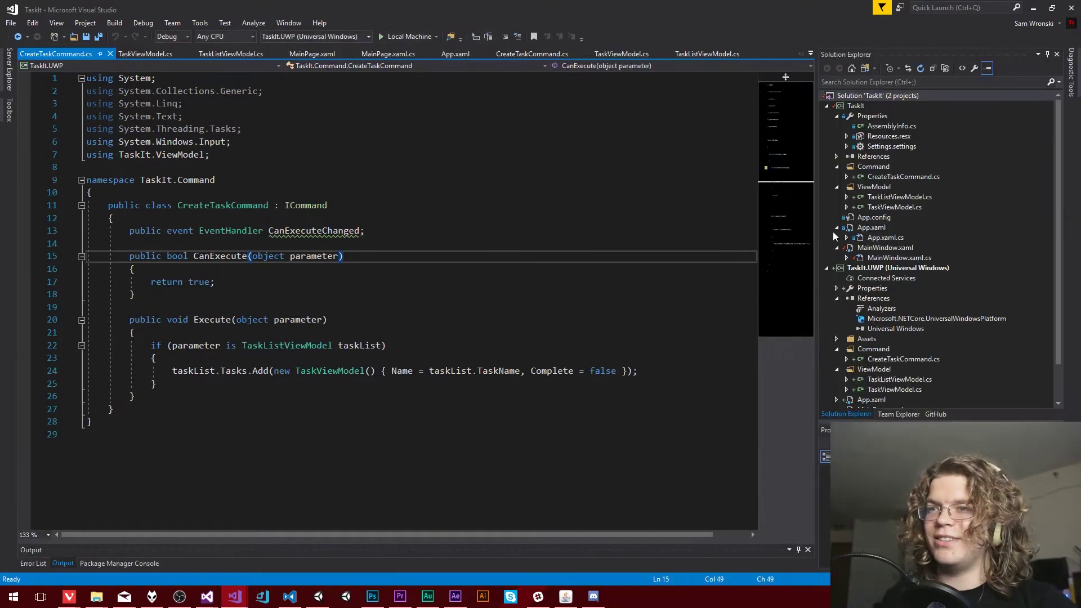
scroll(932, 287, "down", 1)
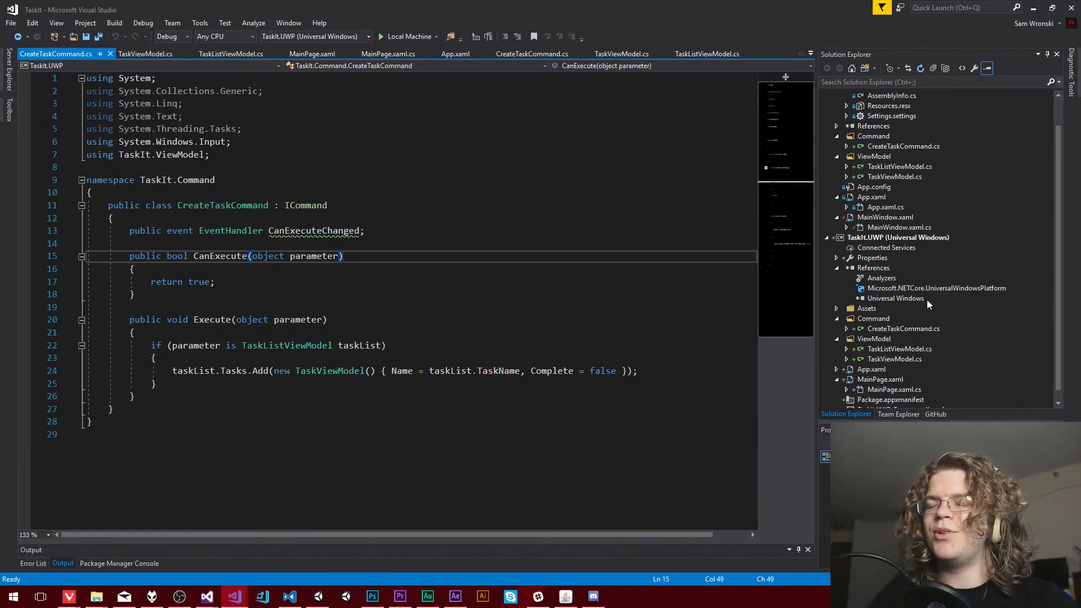
scroll(860, 287, "down", 1)
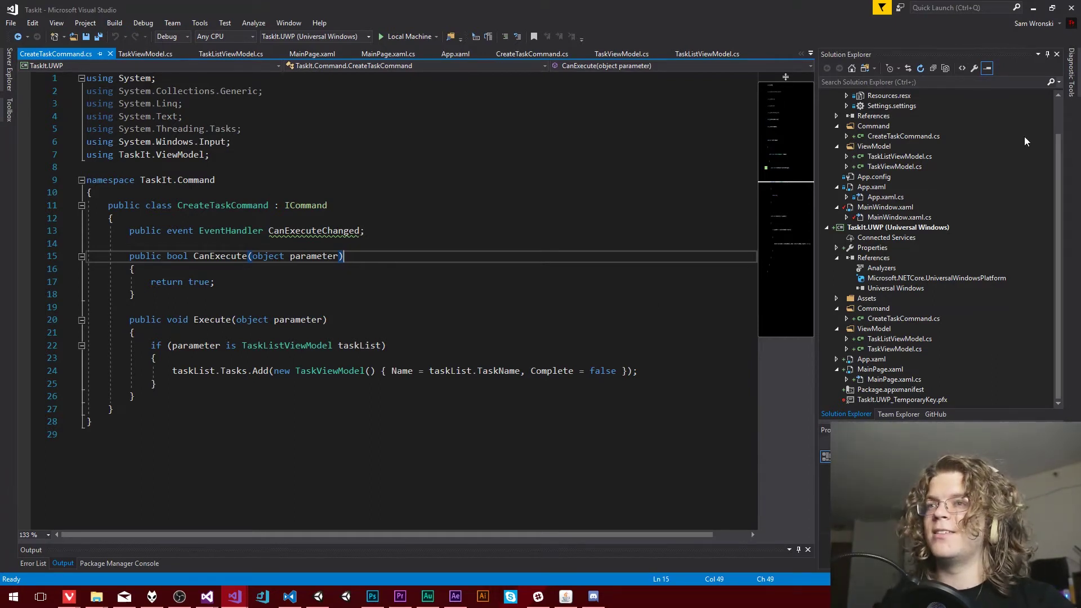
left_click(876, 232)
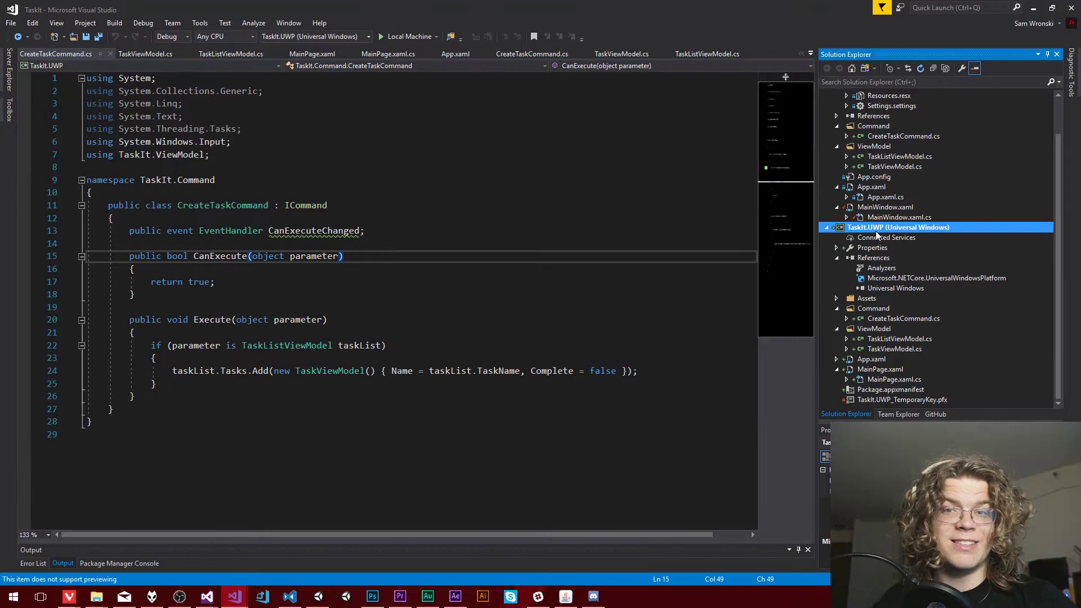
scroll(906, 234, "up", 2)
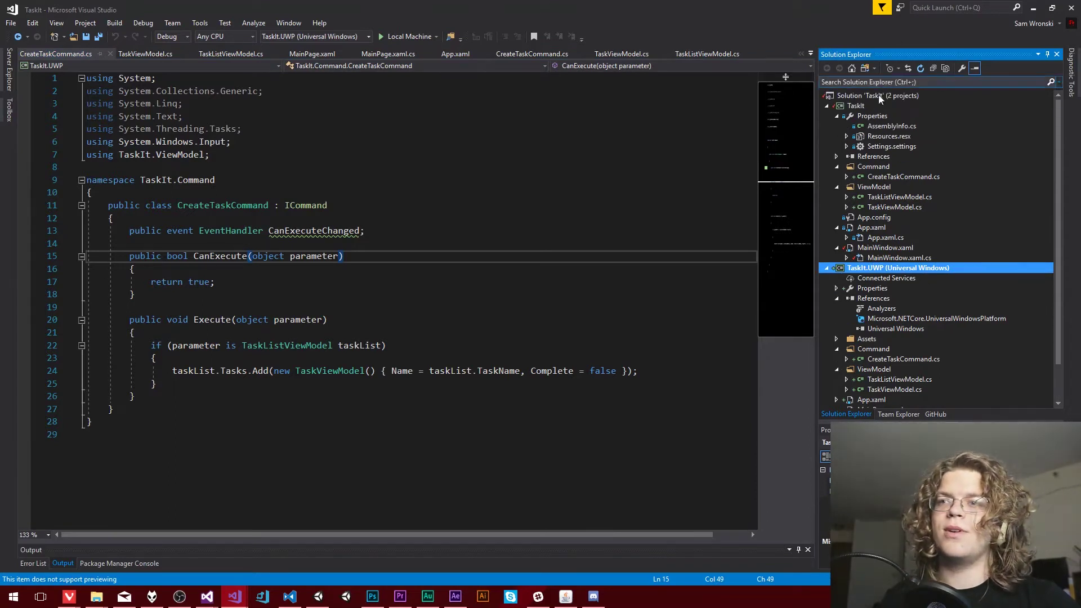
left_click(860, 108)
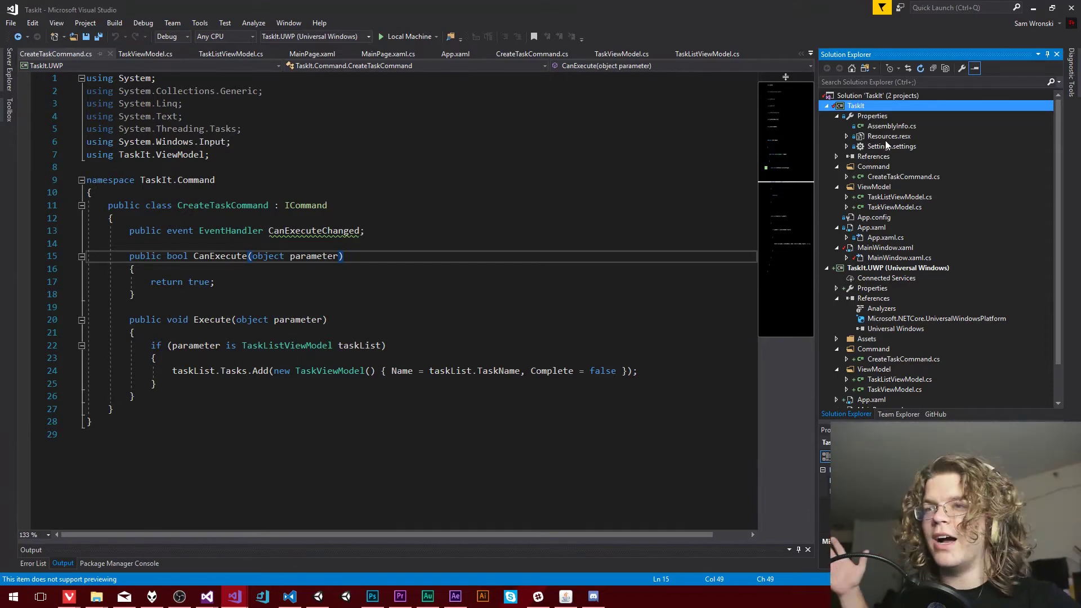
left_click(897, 268)
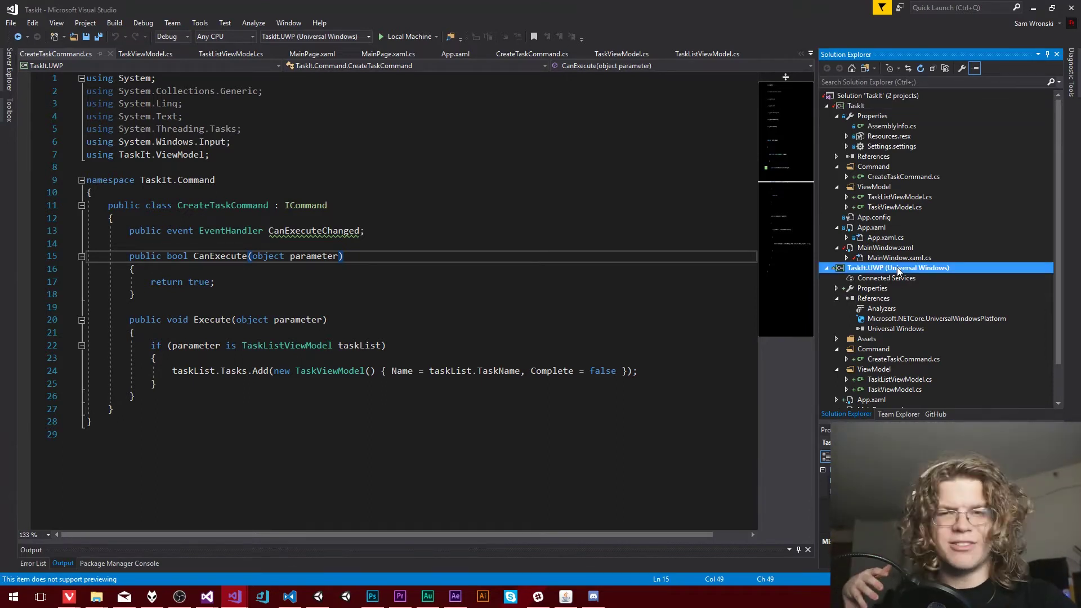
Open TaskIt.UWP's Package.appxmanifest at its Capabilities page.
right_click(898, 267)
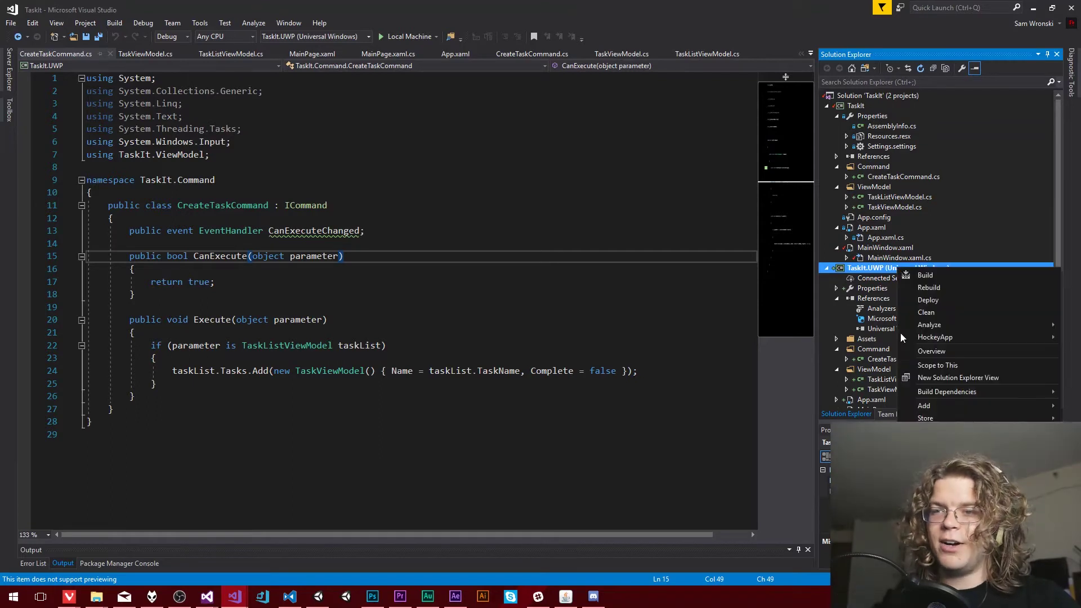
left_click(855, 269)
scroll(878, 338, "down", 2)
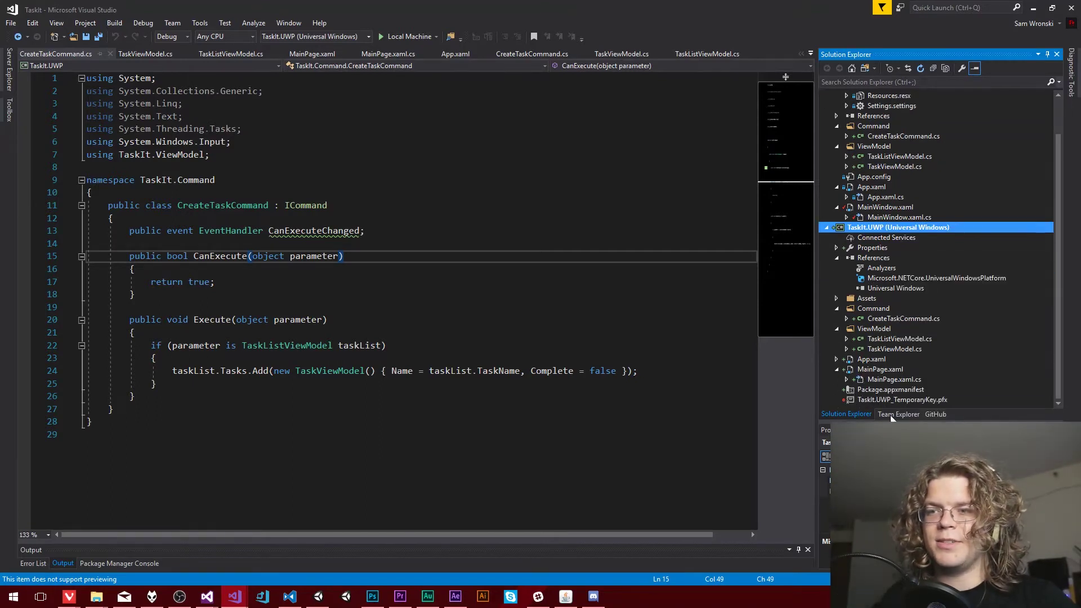
left_click(887, 389)
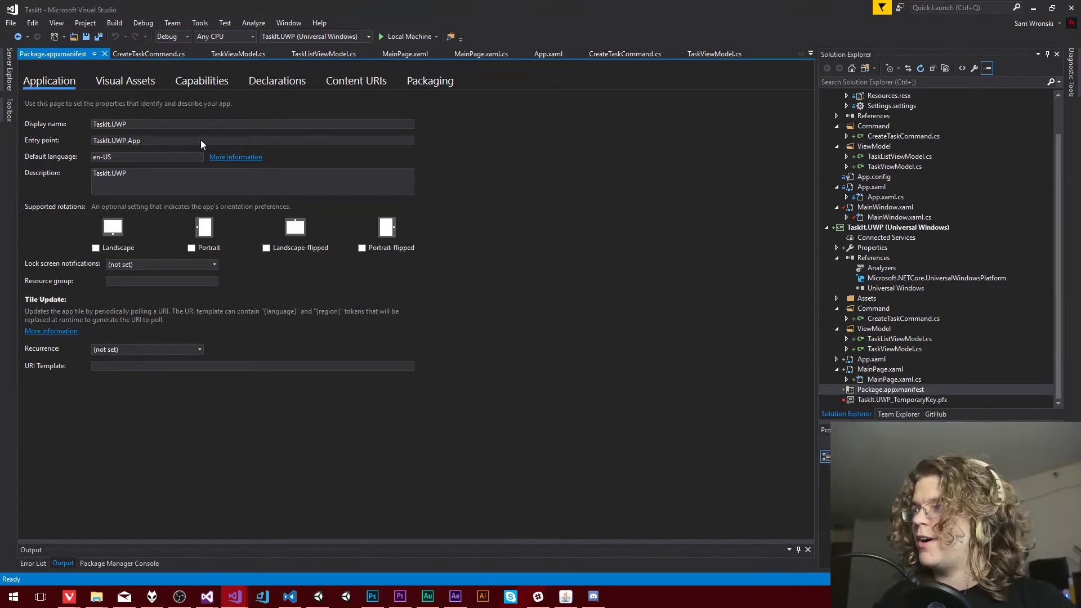
left_click(194, 82)
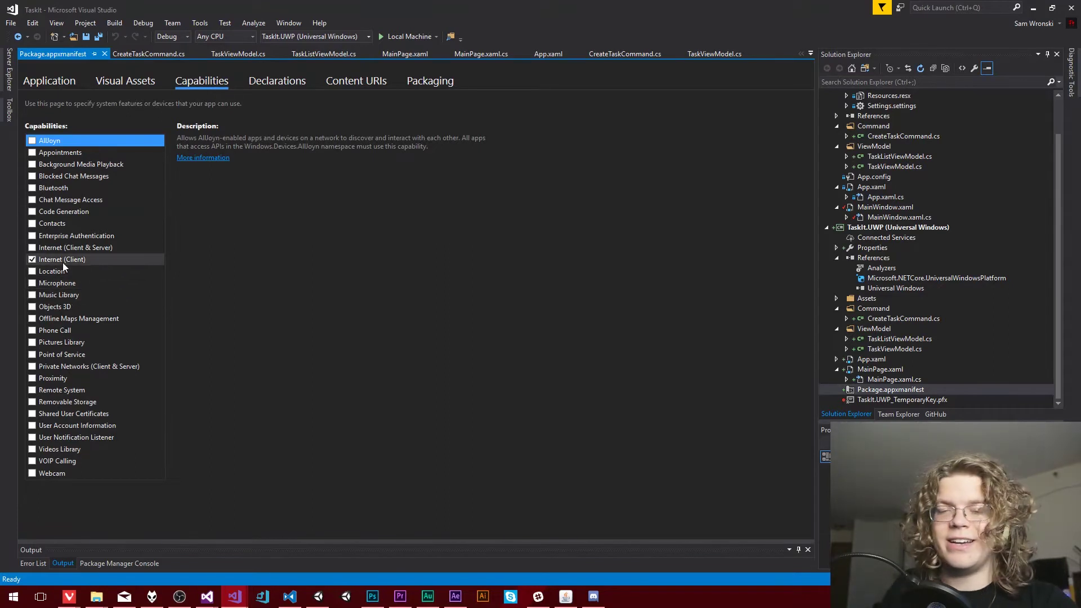
Tick Phone Call, Bluetooth, Internet (Client) and Location, then untick every capability.
left_click(33, 259)
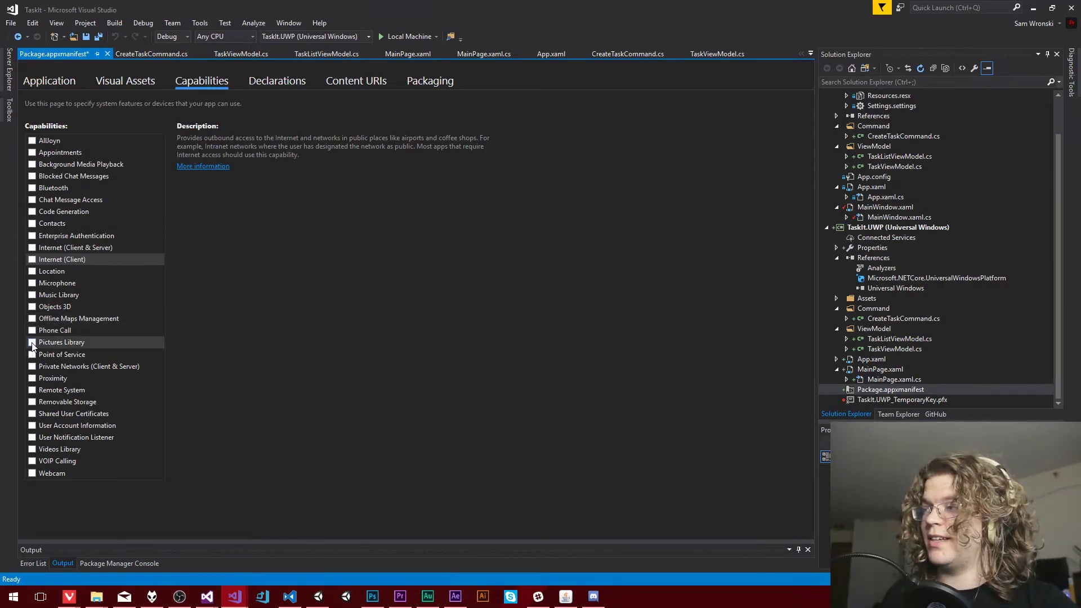
left_click(33, 331)
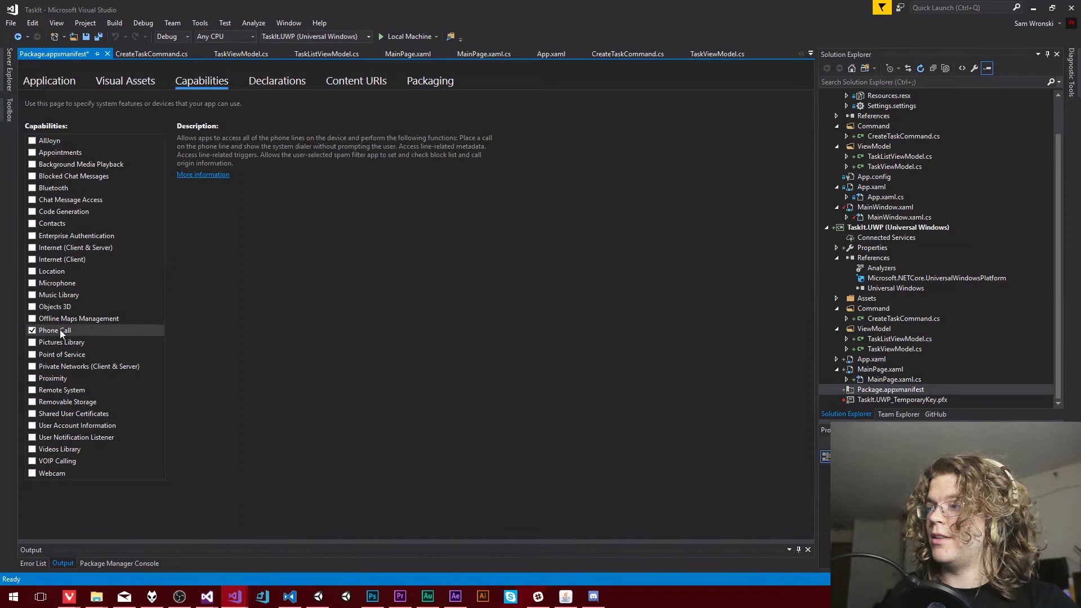
left_click(31, 188)
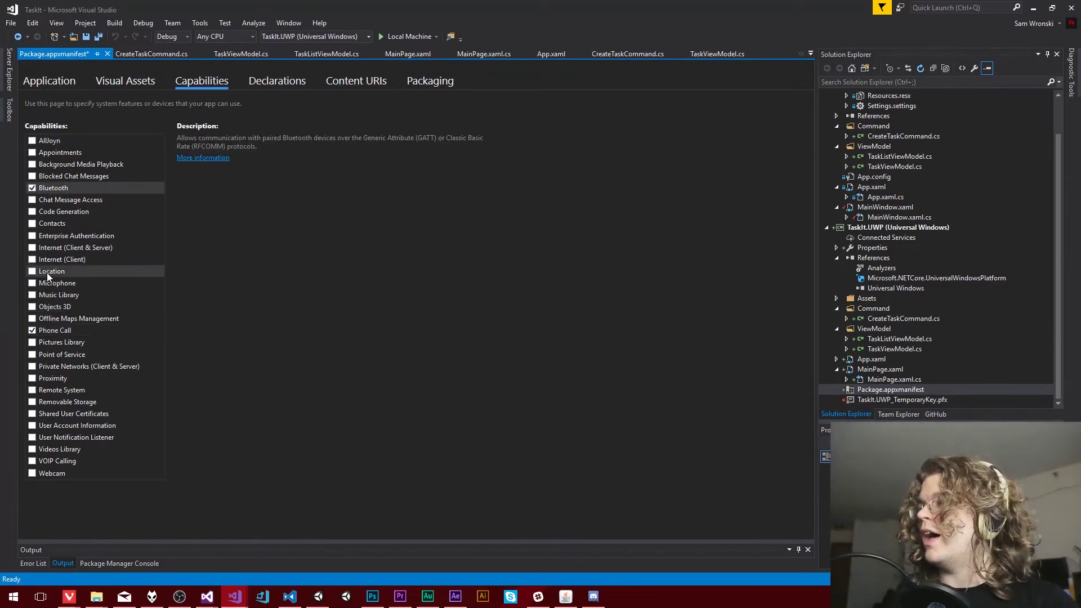
left_click(33, 259)
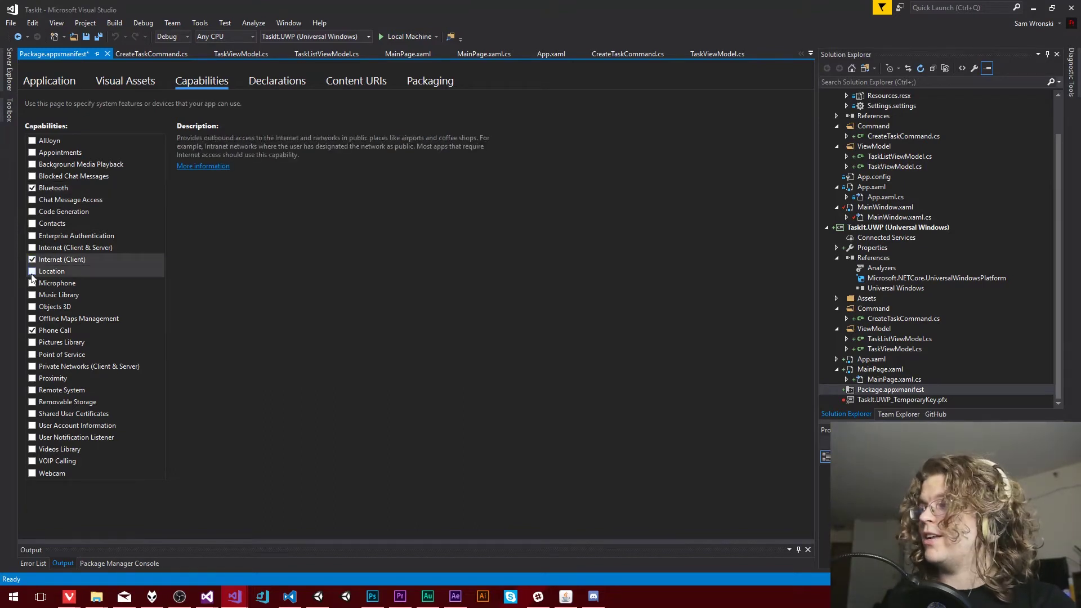
left_click(33, 272)
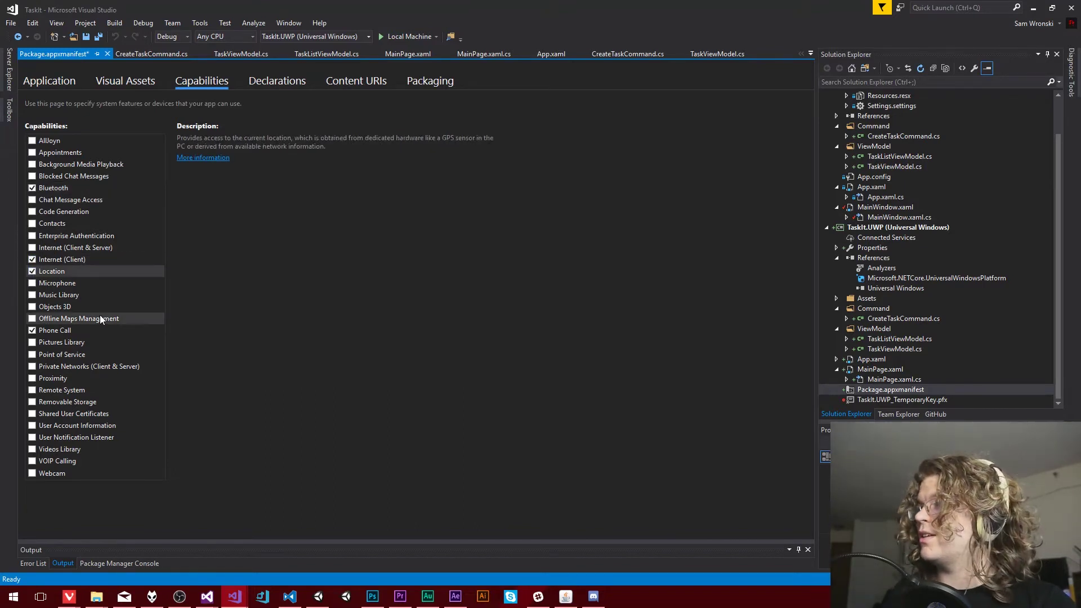
left_click(32, 272)
left_click(33, 188)
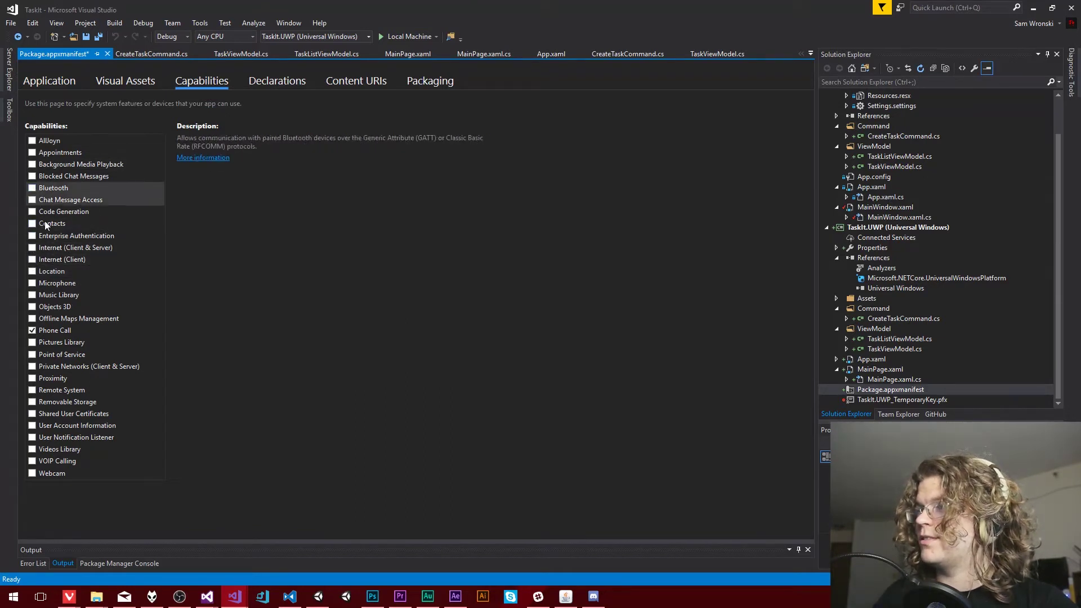
left_click(32, 330)
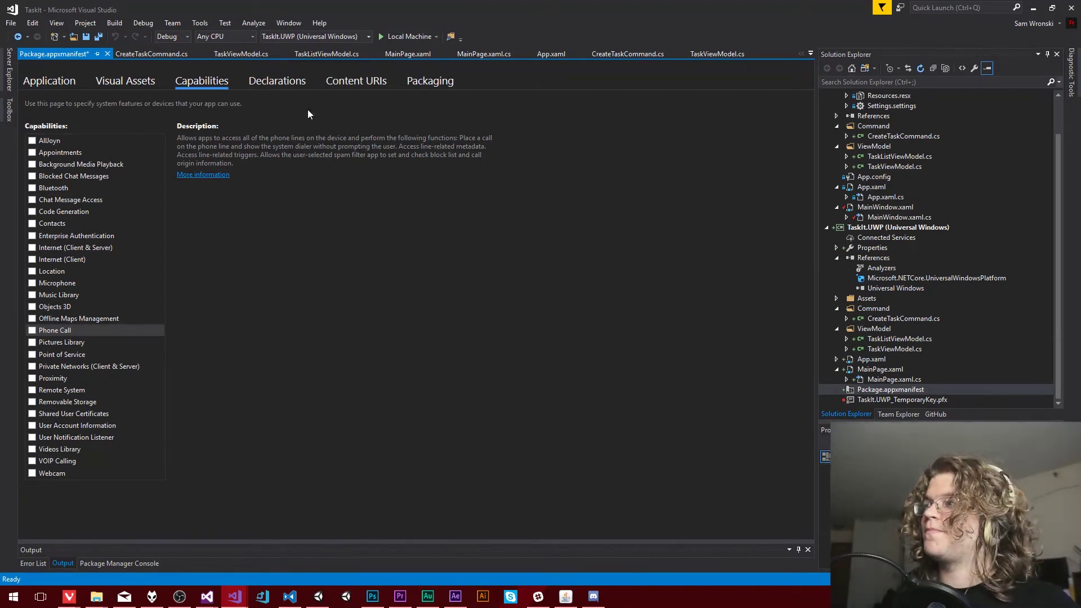
On the Declarations page, try File Open Picker, then leave Lock Screen selected without adding it.
left_click(282, 76)
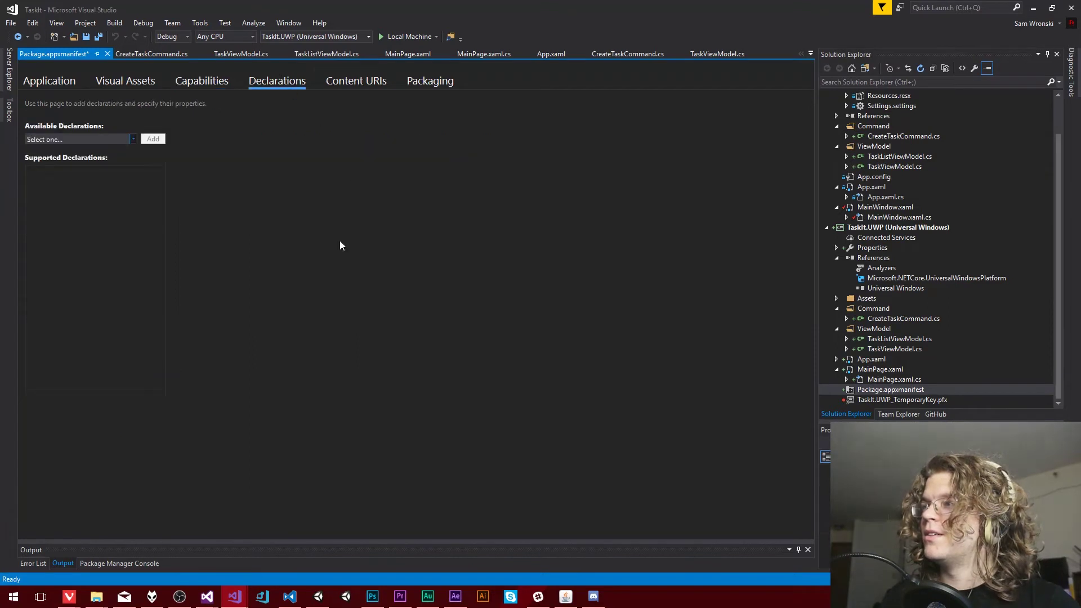
left_click(132, 139)
scroll(53, 266, "down", 2)
scroll(95, 313, "down", 1)
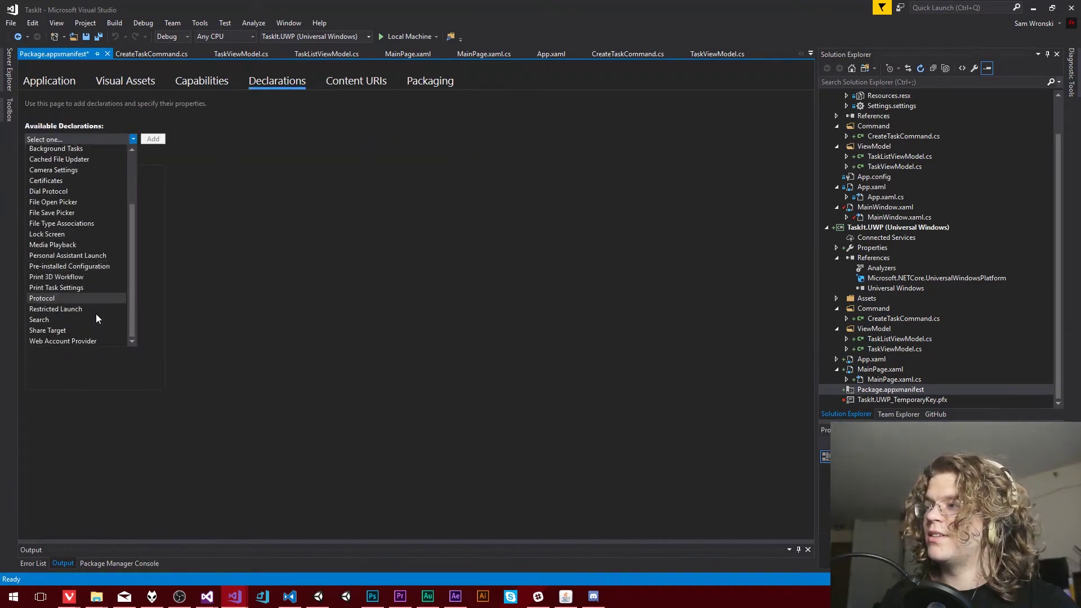
scroll(67, 283, "up", 3)
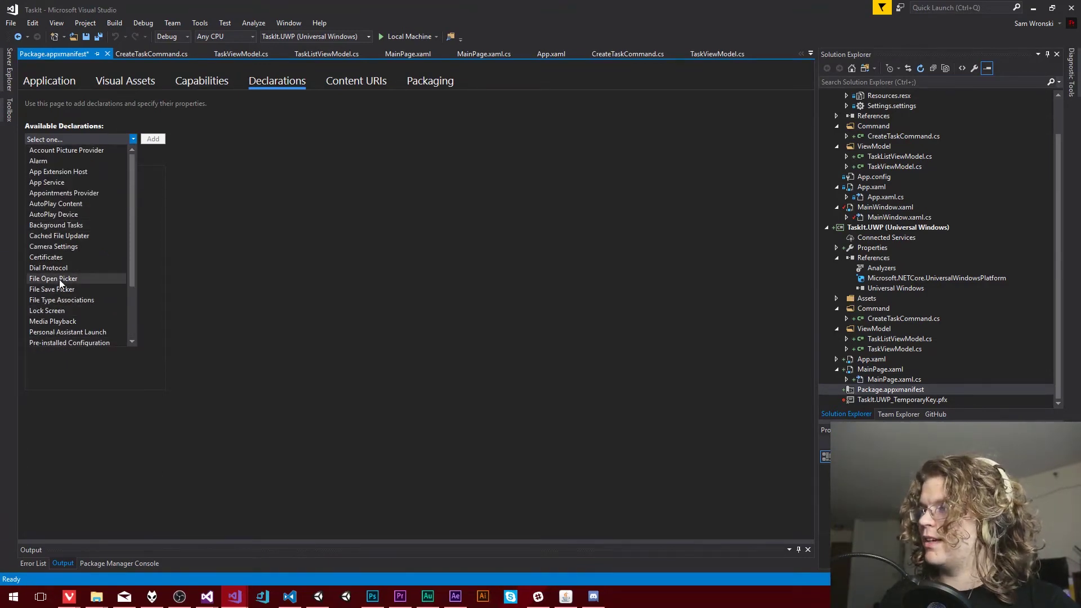
left_click(60, 280)
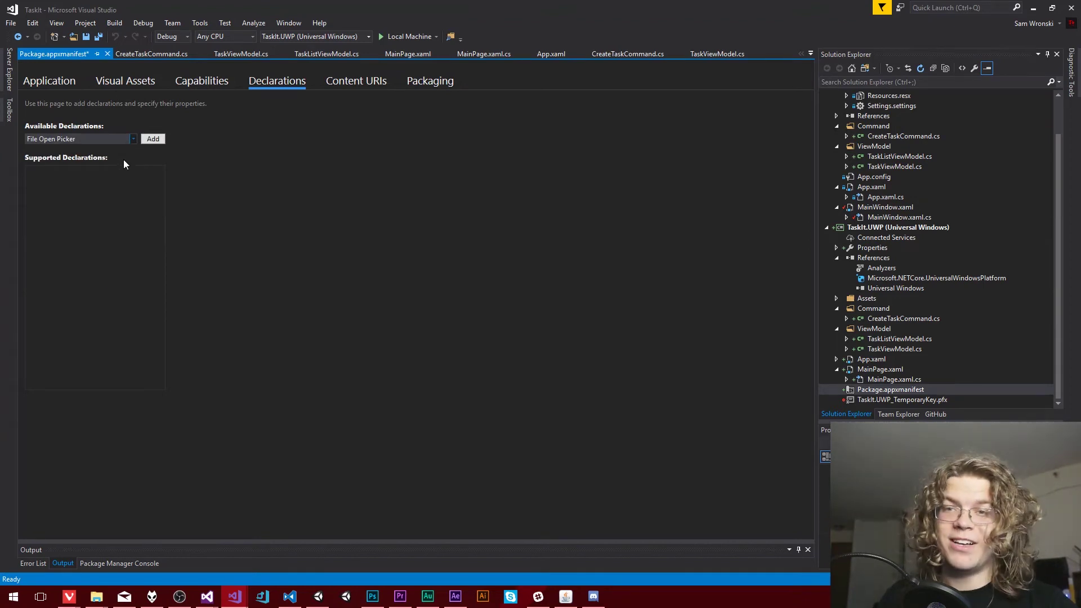
left_click(114, 139)
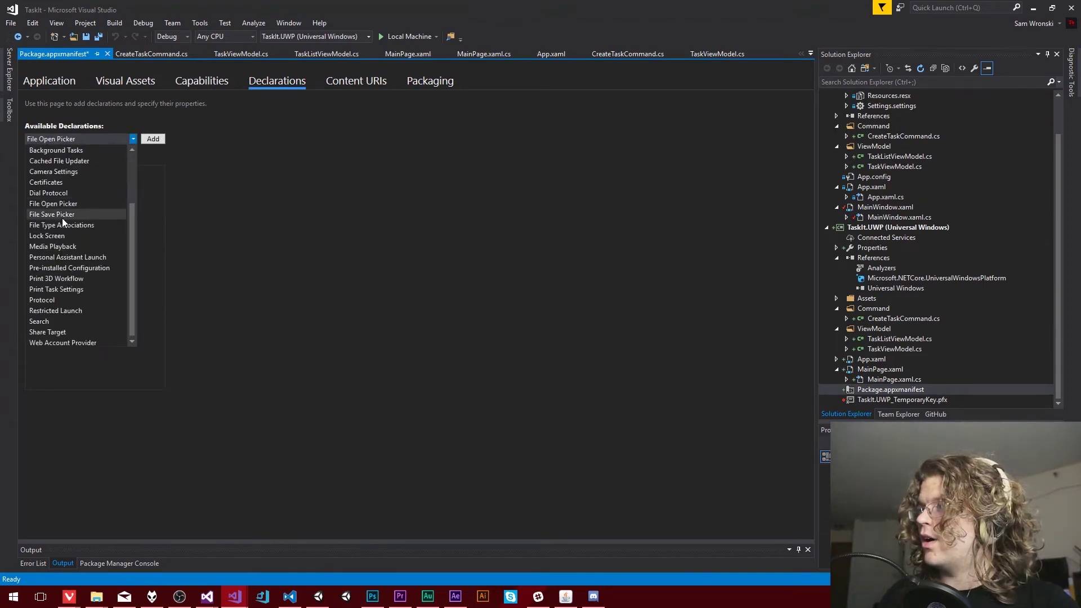
scroll(69, 218, "up", 3)
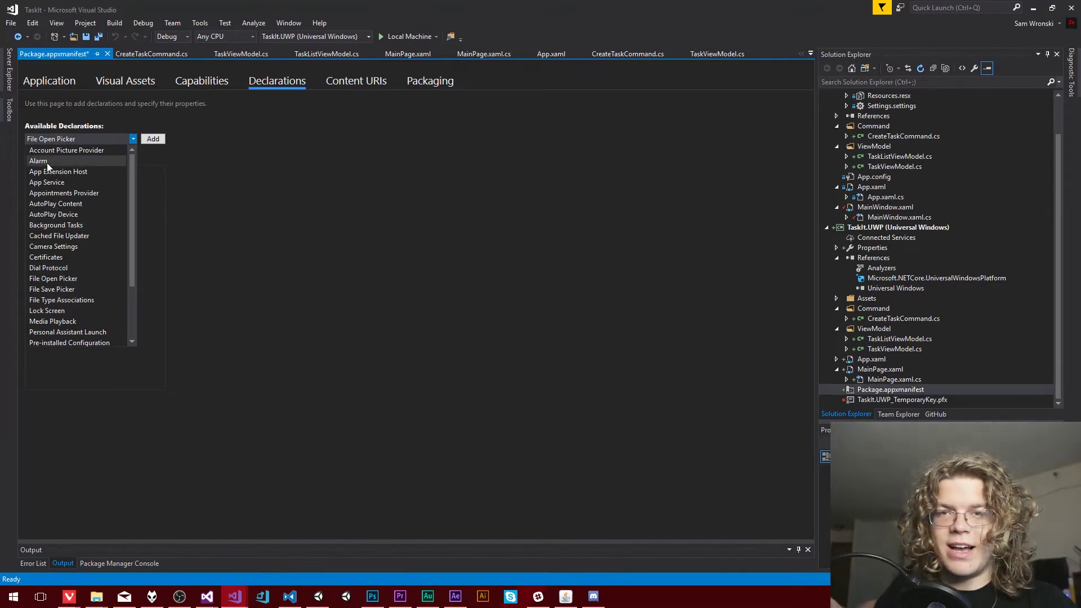
scroll(67, 309, "down", 1)
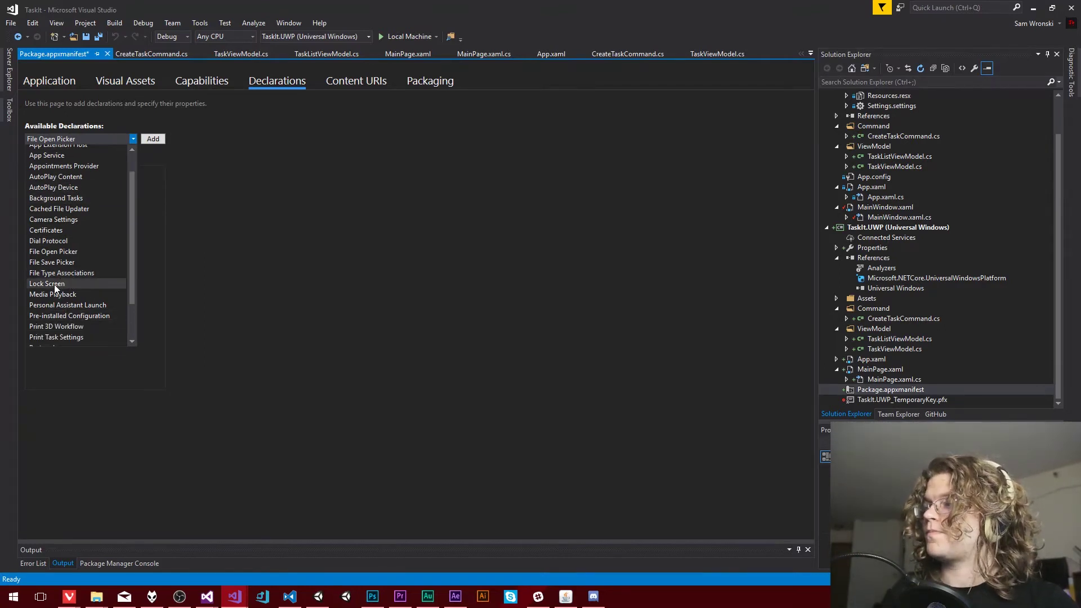
left_click(58, 283)
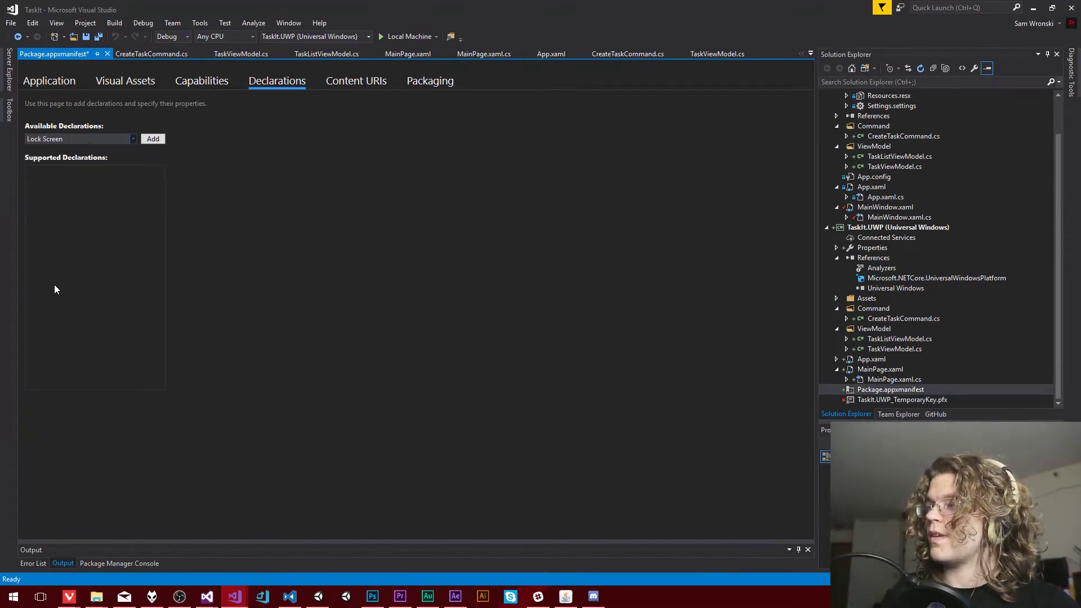
left_click(101, 137)
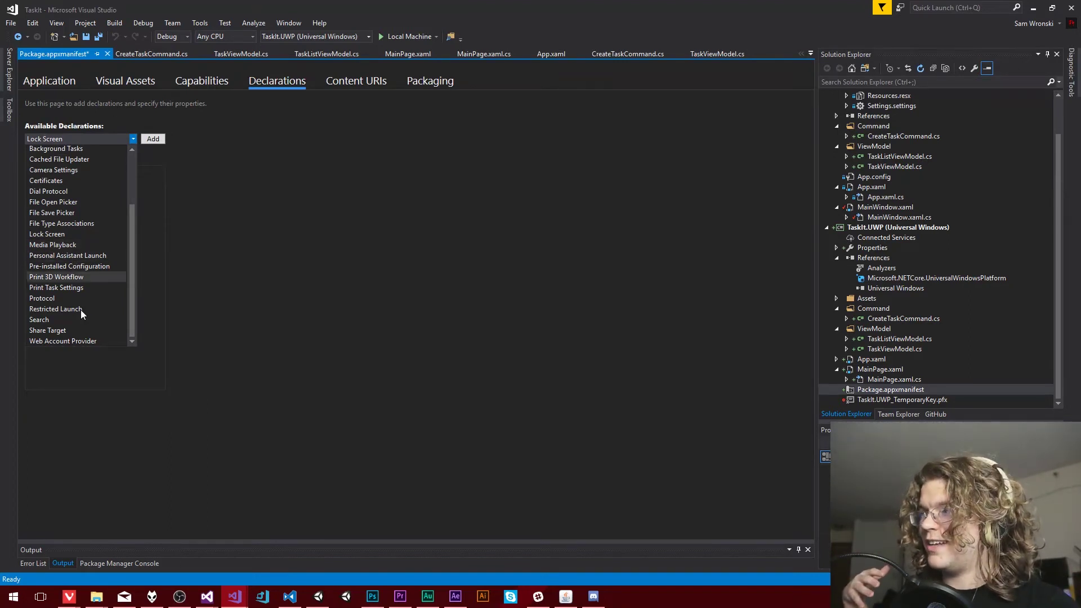
scroll(82, 290, "up", 2)
scroll(82, 289, "up", 1)
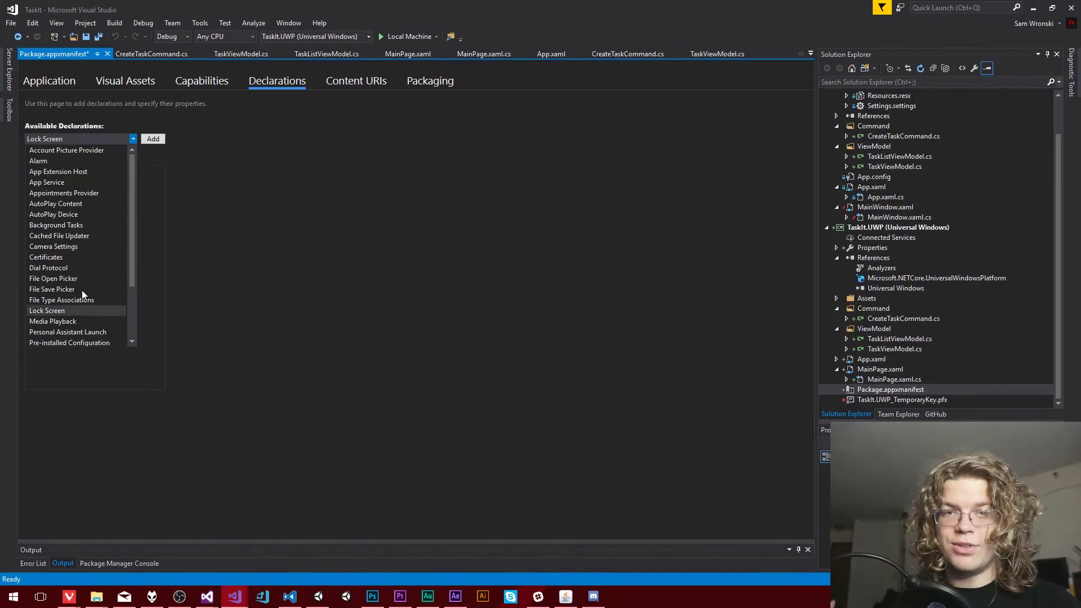
left_click(340, 253)
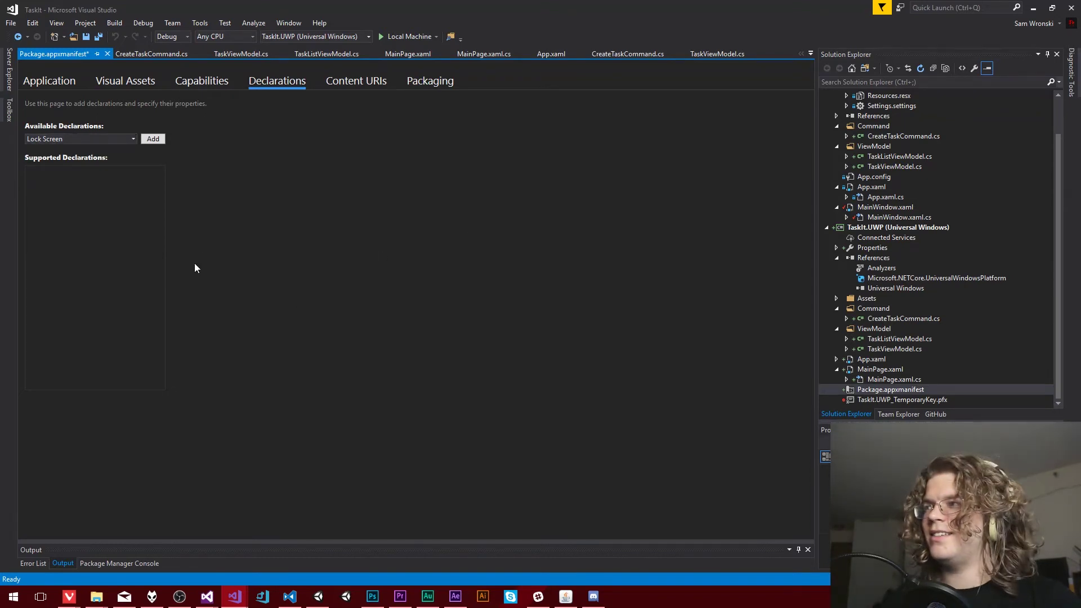
Browse the Available Declarations list several times, closing it each time without adding anything.
left_click(96, 140)
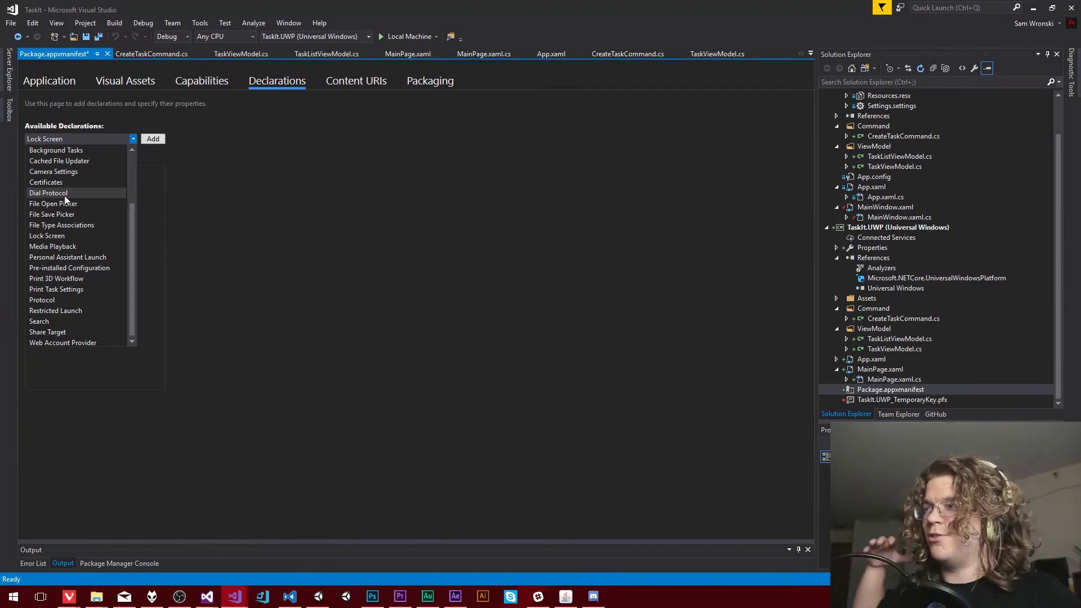
scroll(56, 224, "up", 1)
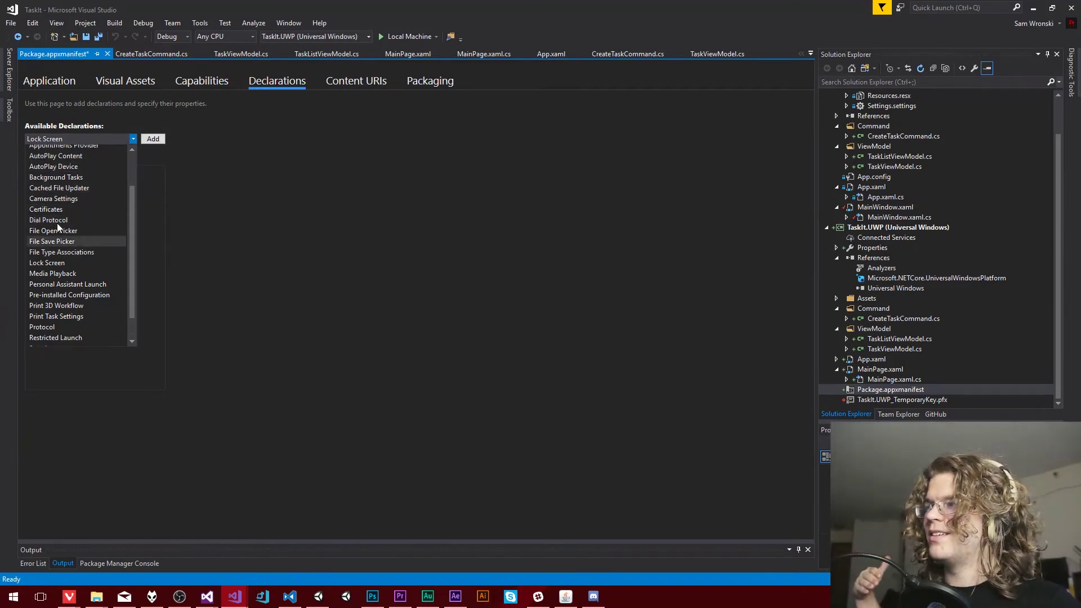
scroll(88, 224, "up", 1)
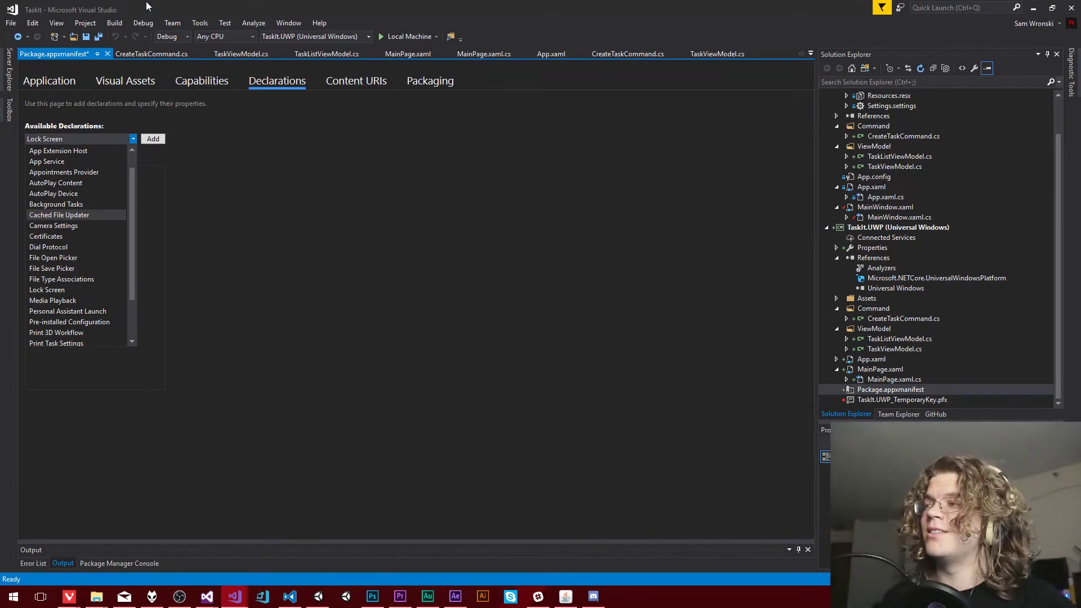
left_click(307, 232)
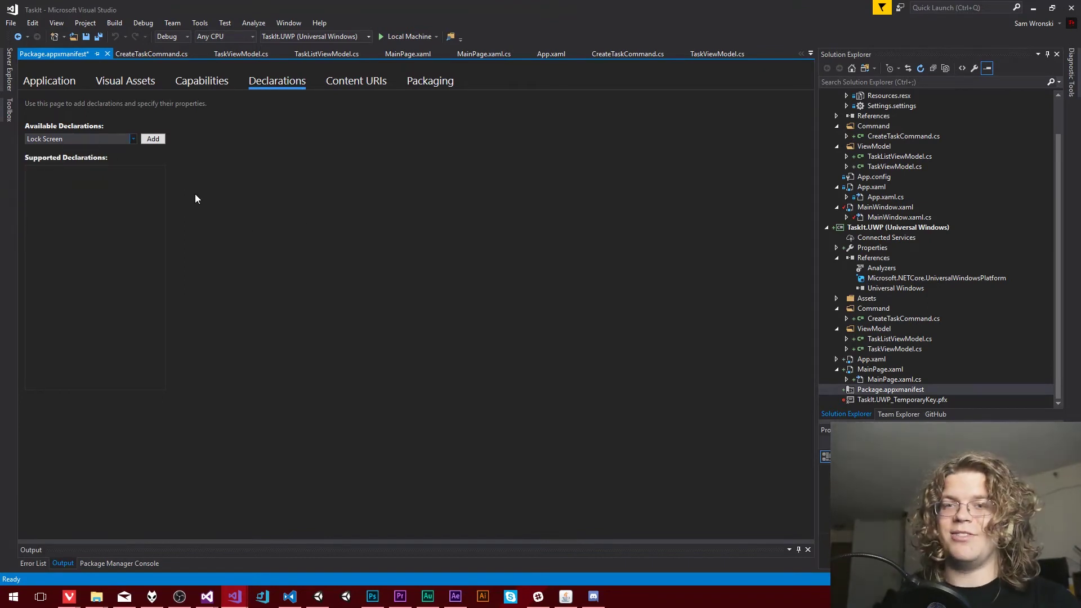
left_click(89, 141)
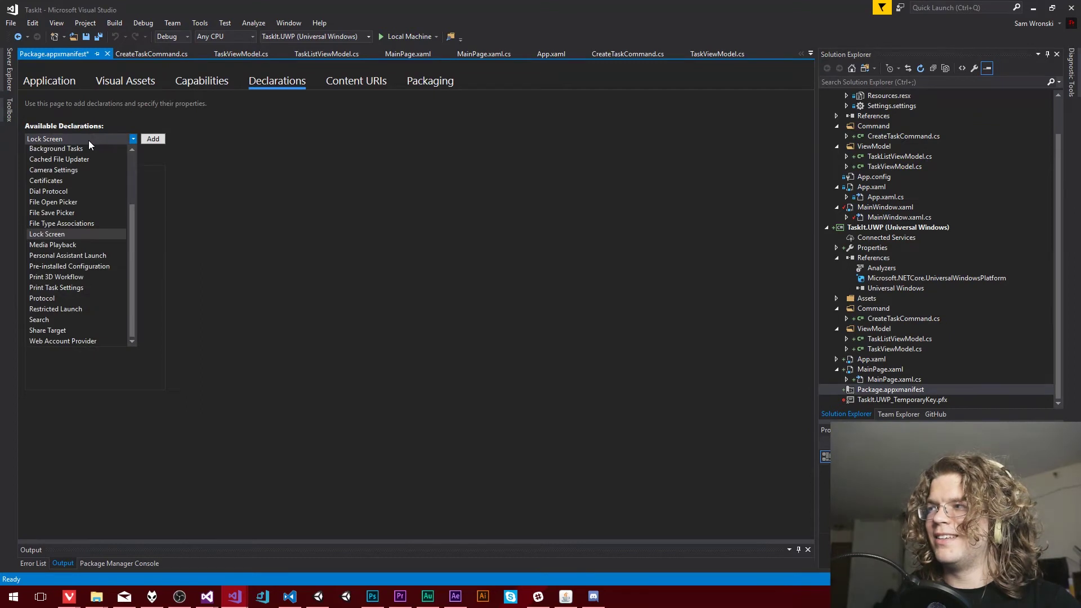
left_click(398, 241)
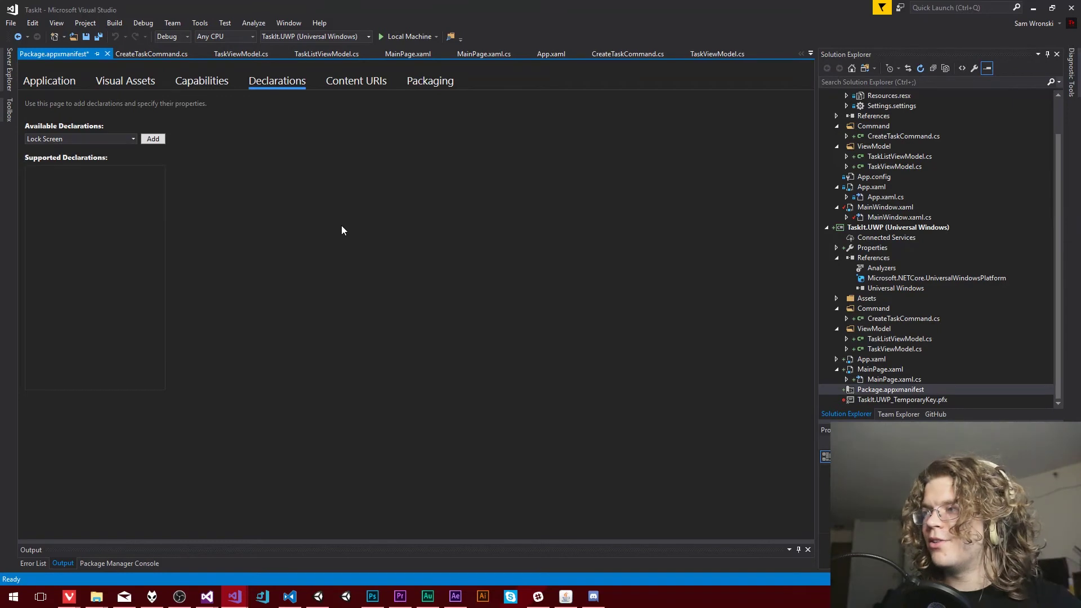
left_click(84, 140)
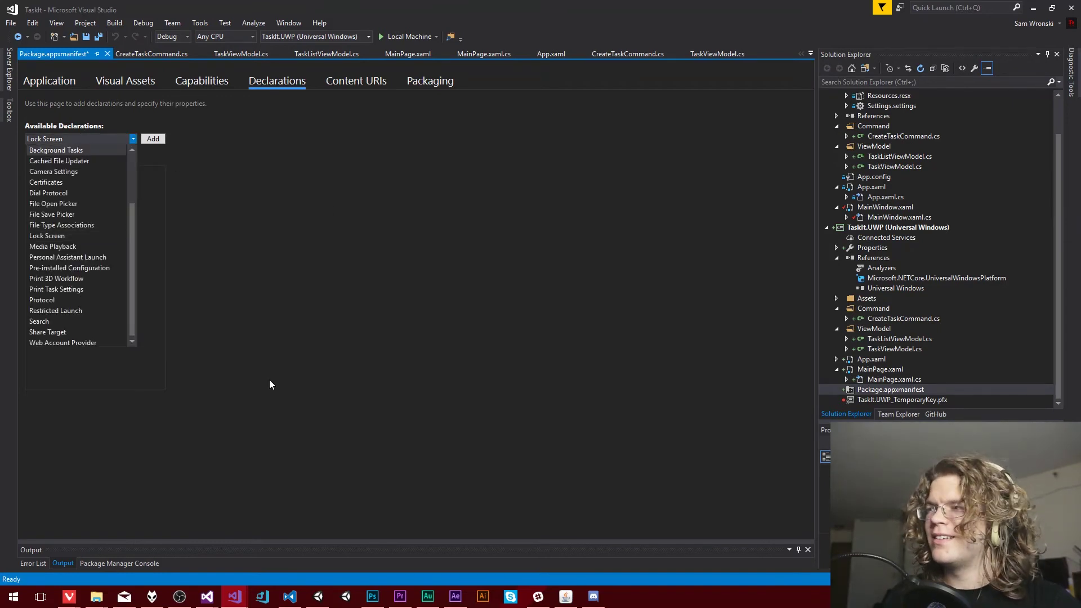
left_click(269, 287)
left_click(72, 139)
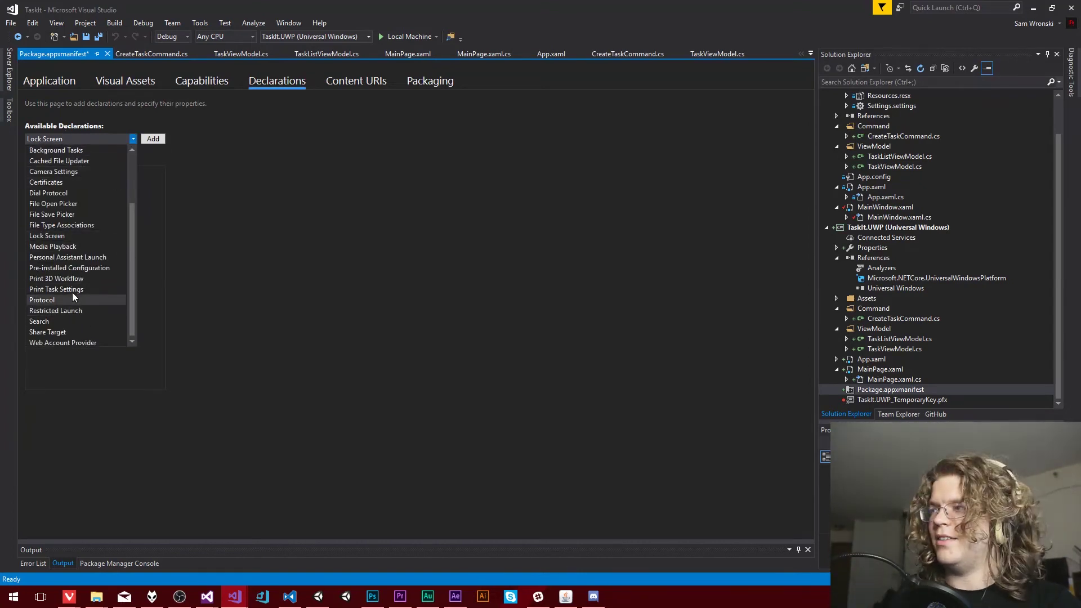
left_click(150, 289)
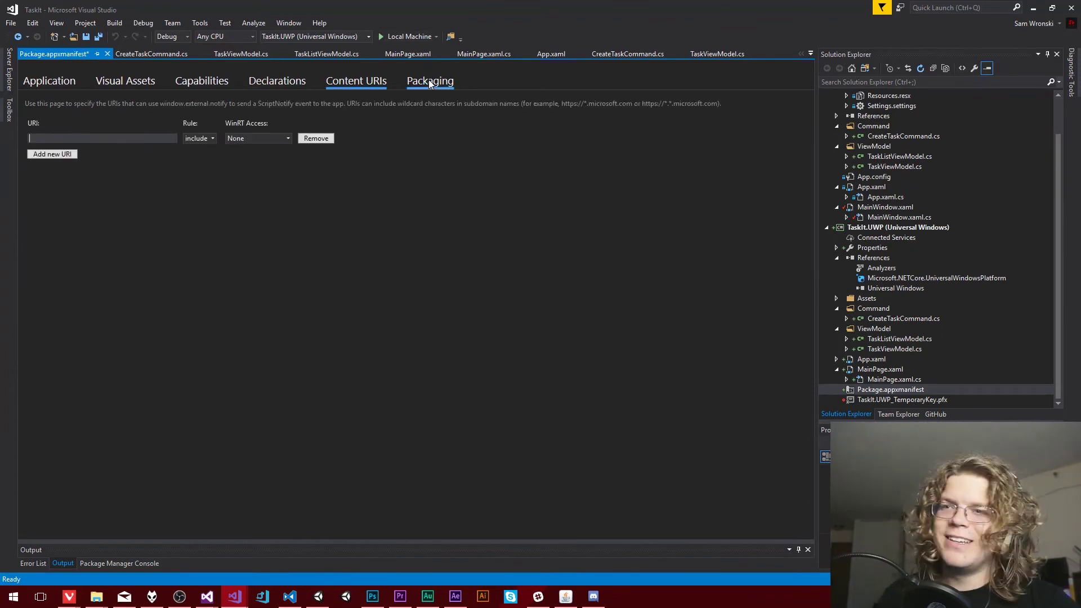
Select the TaskIt.UWP project and run it on Local Machine.
left_click(888, 230)
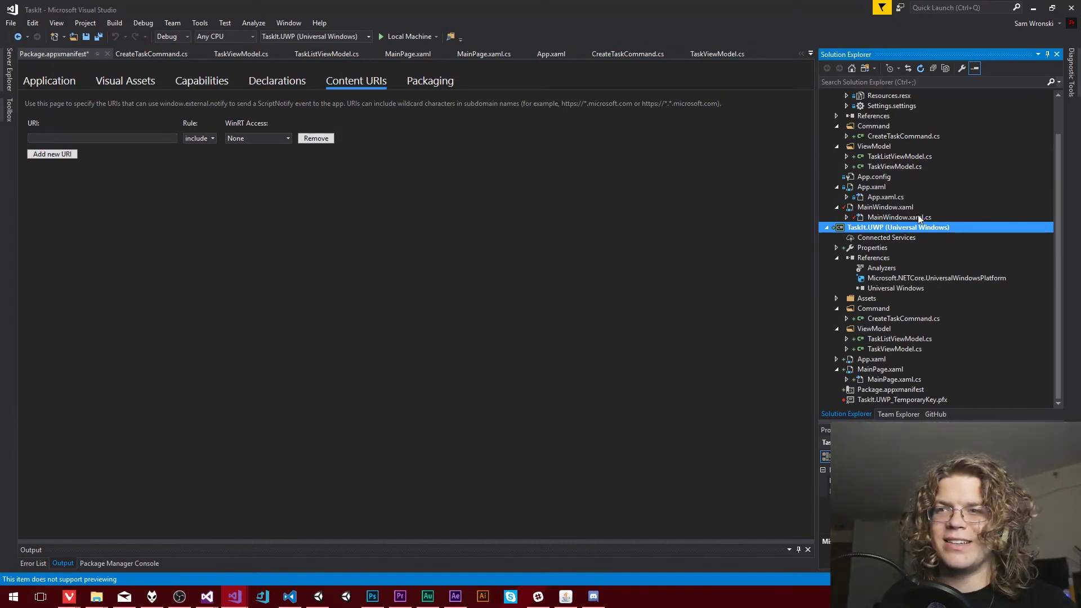
scroll(925, 254, "up", 2)
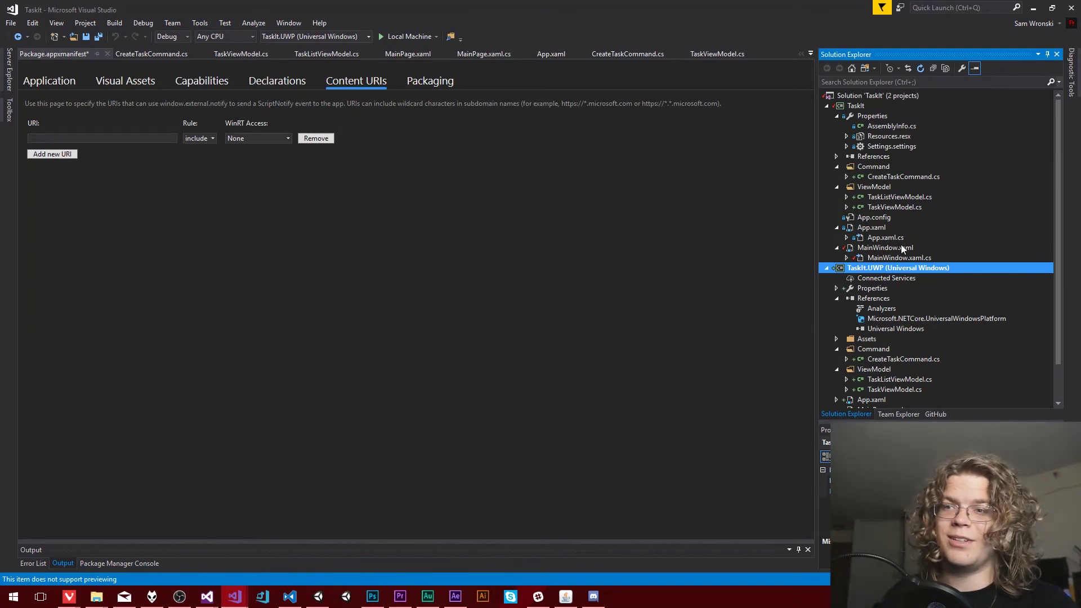
scroll(895, 347, "down", 2)
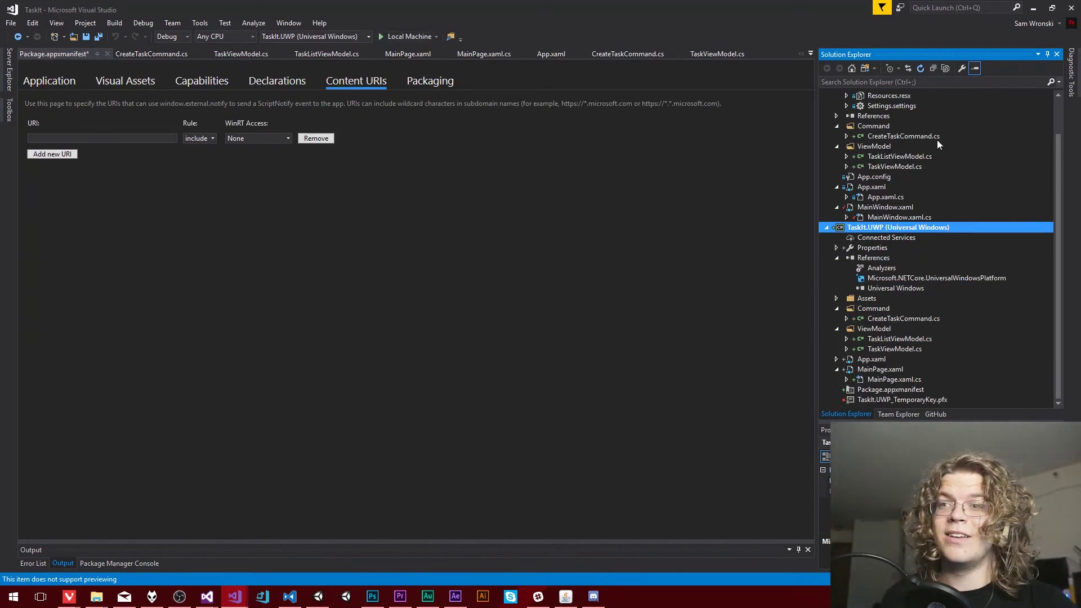
scroll(921, 185, "up", 2)
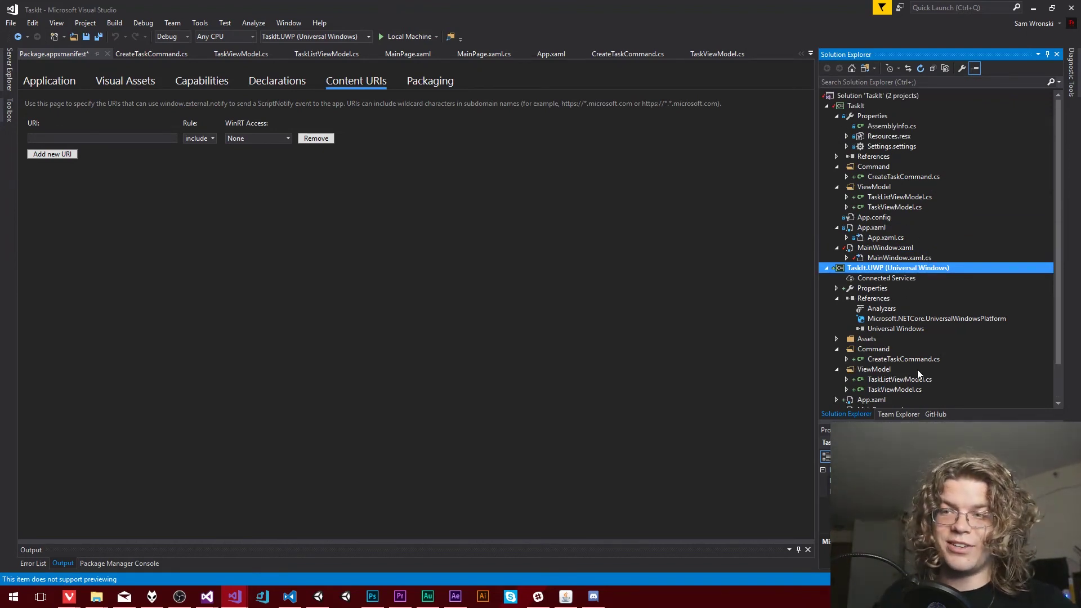
left_click(404, 36)
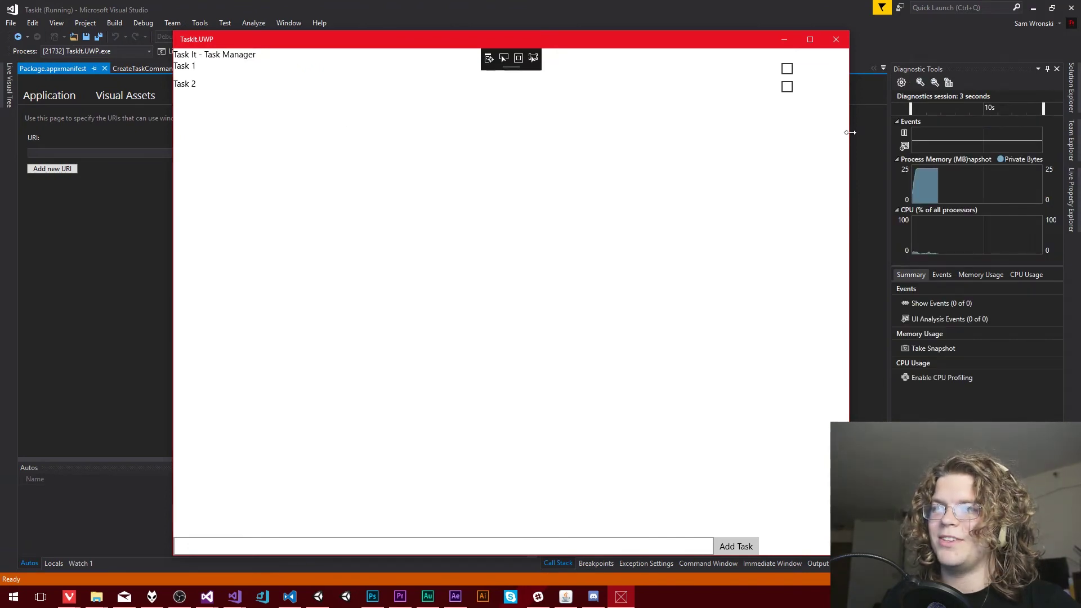
Widen the TaskIt window, narrow it to phone width, move it right, then close it.
left_click_drag(850, 136, 1021, 135)
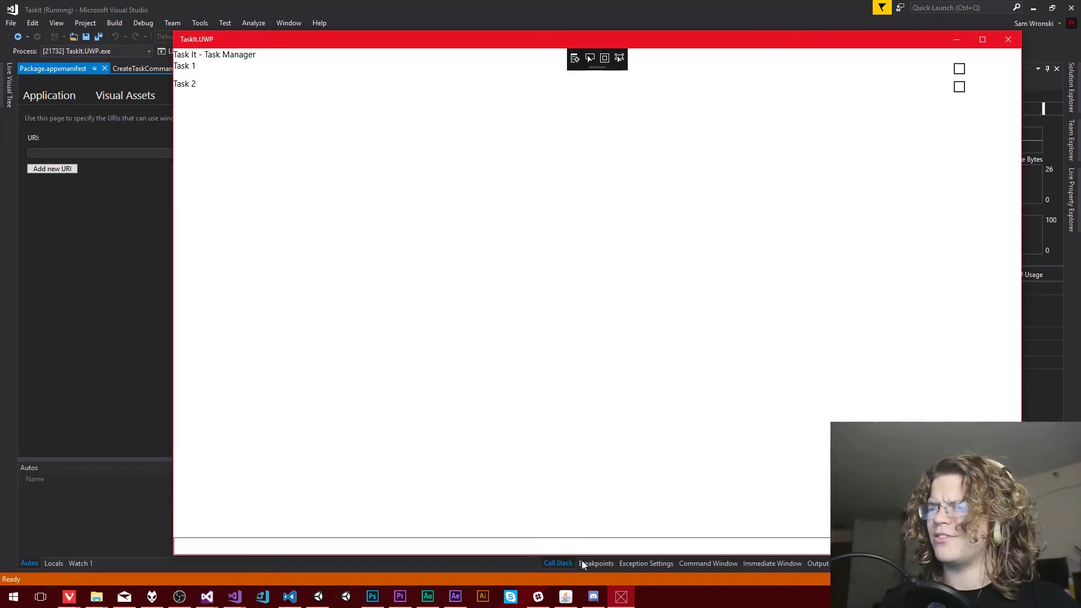
left_click_drag(1022, 430, 456, 429)
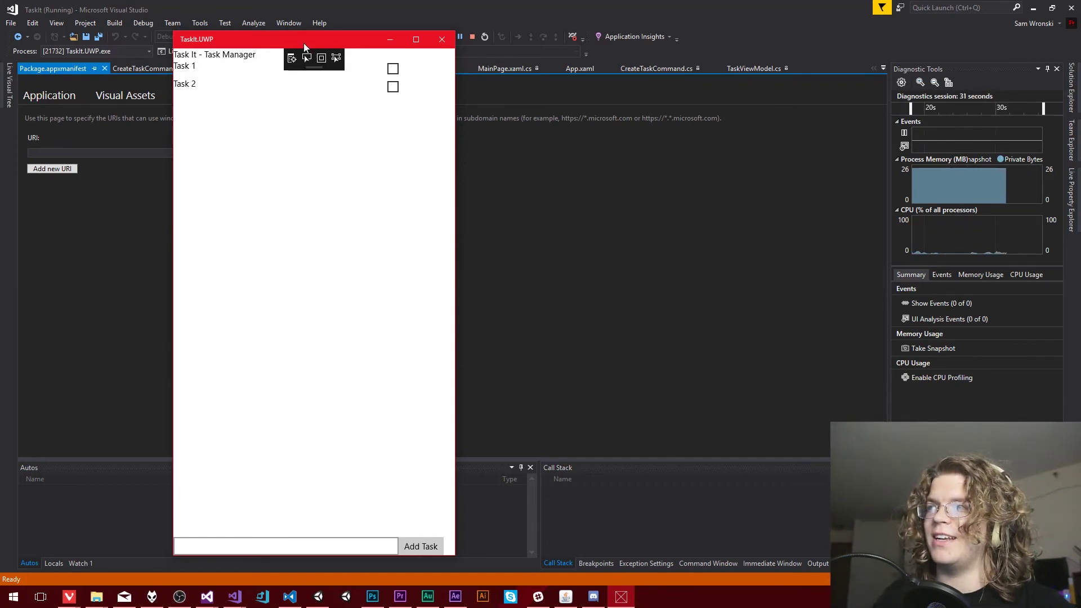
left_click_drag(304, 45, 511, 42)
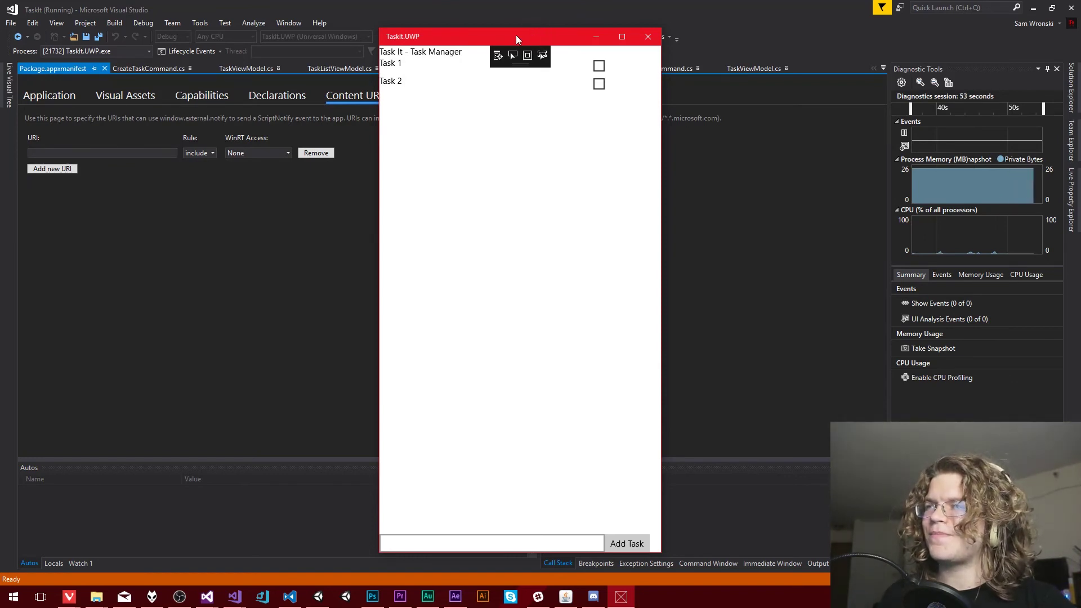
left_click(648, 38)
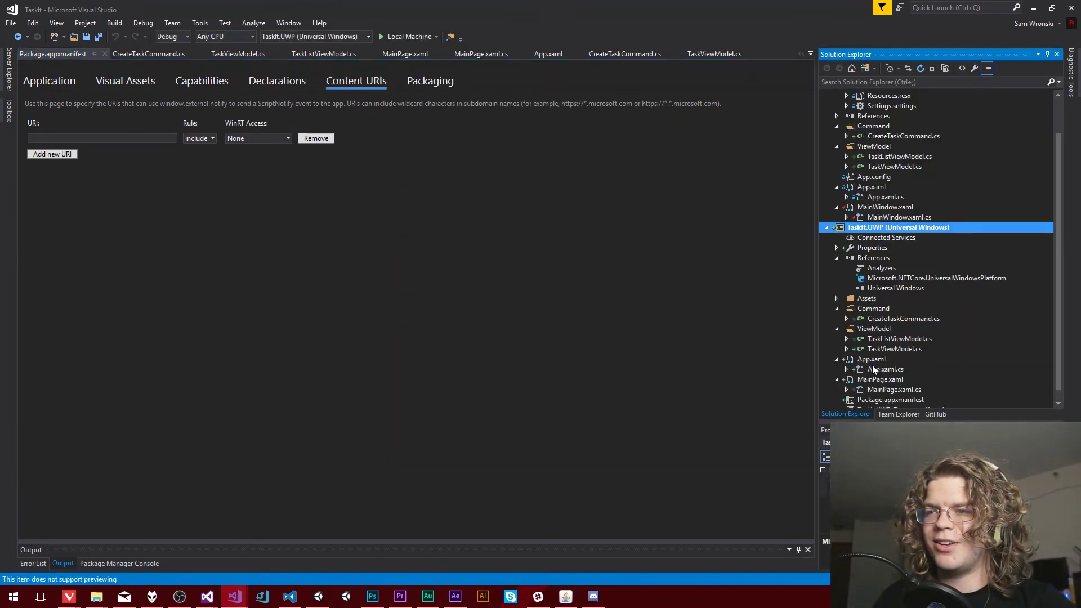
Change App.xaml's RequestedTheme from Light to Dark and run TaskIt.UWP on Local Machine.
double_click(872, 362)
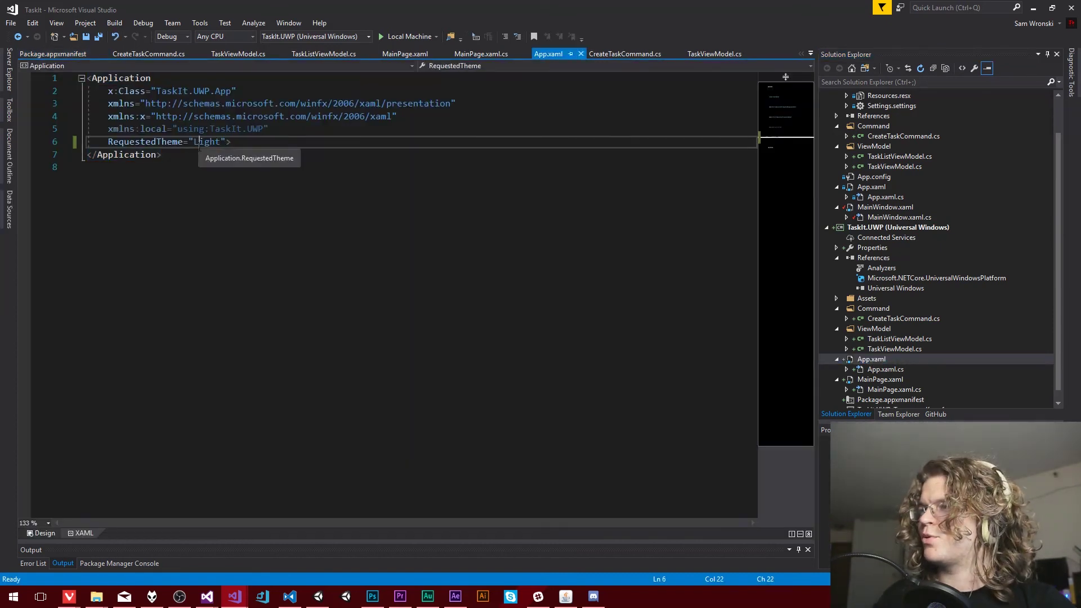
double_click(207, 142)
type("Dark")
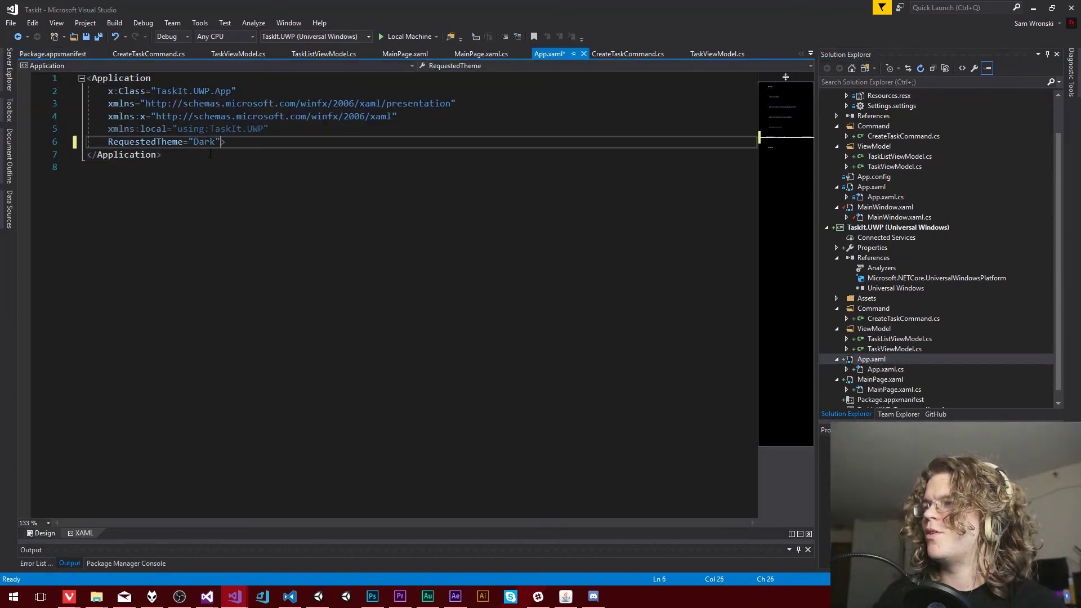
left_click(395, 38)
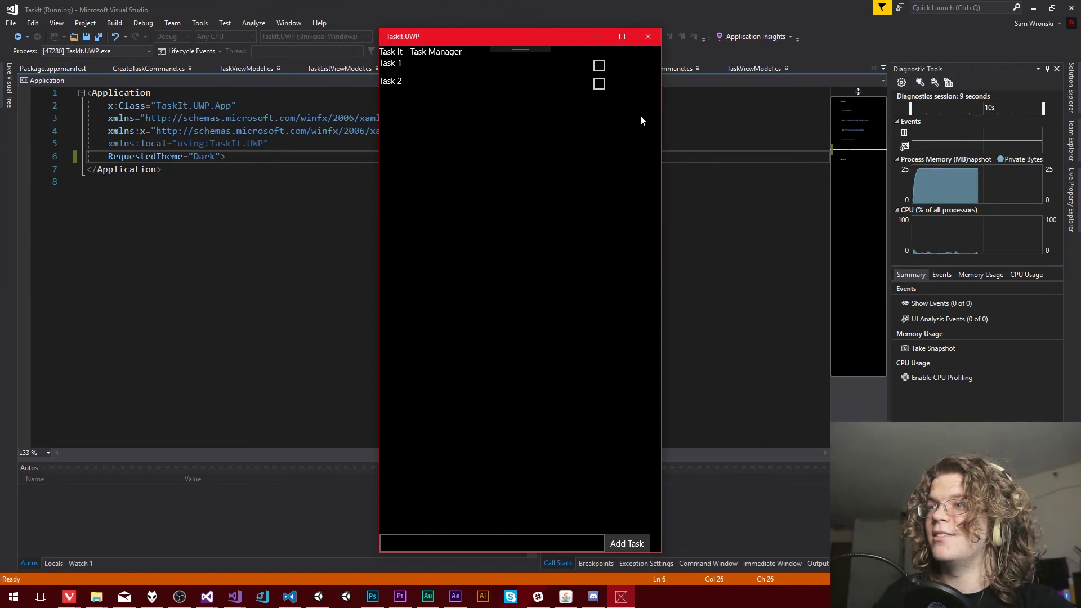
left_click(529, 546)
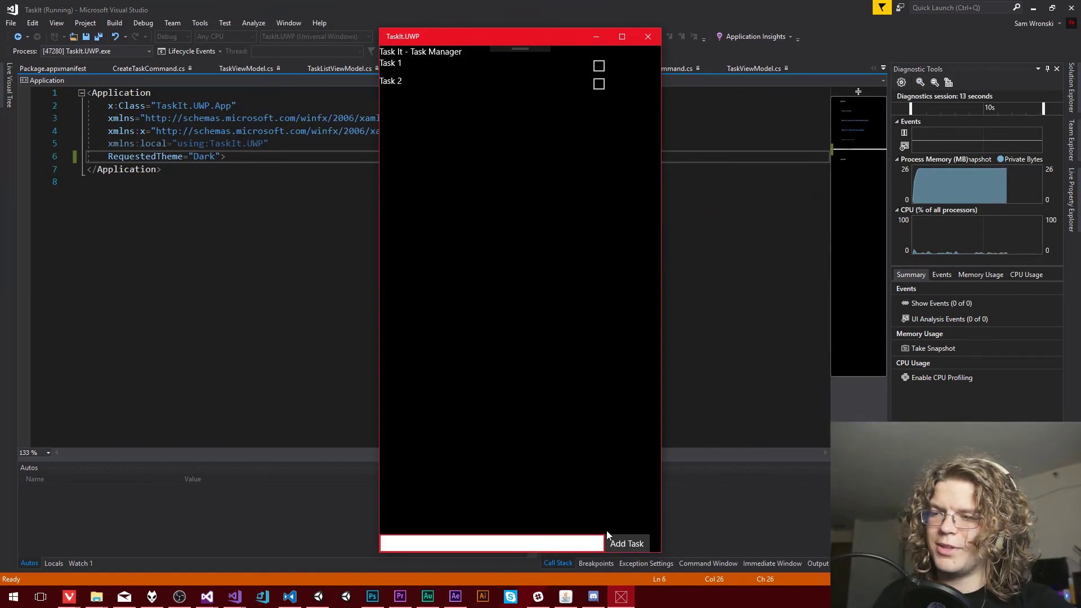